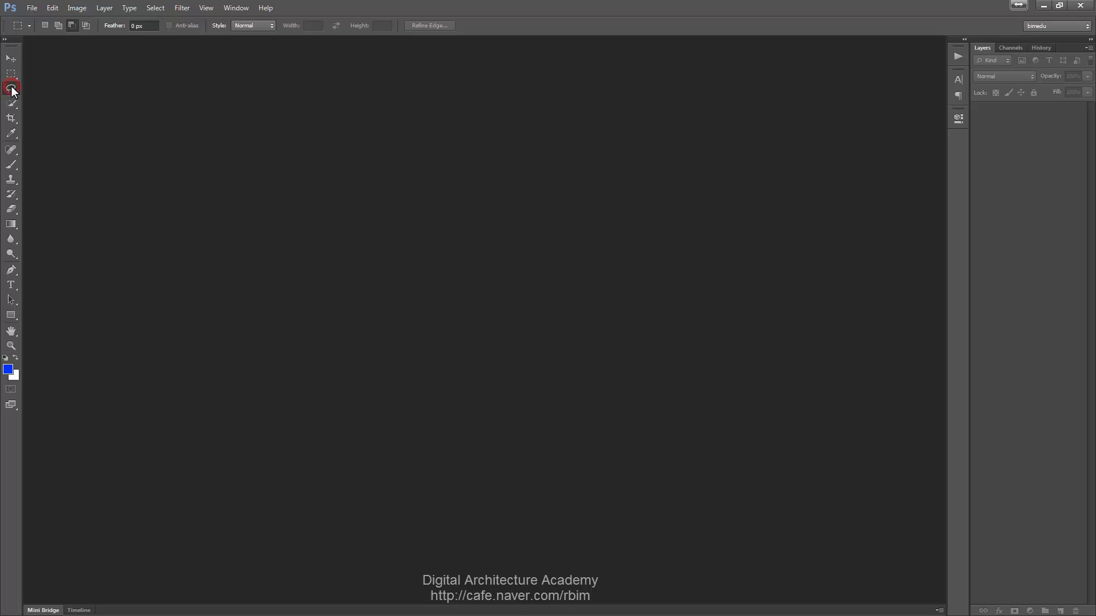
click(12, 107)
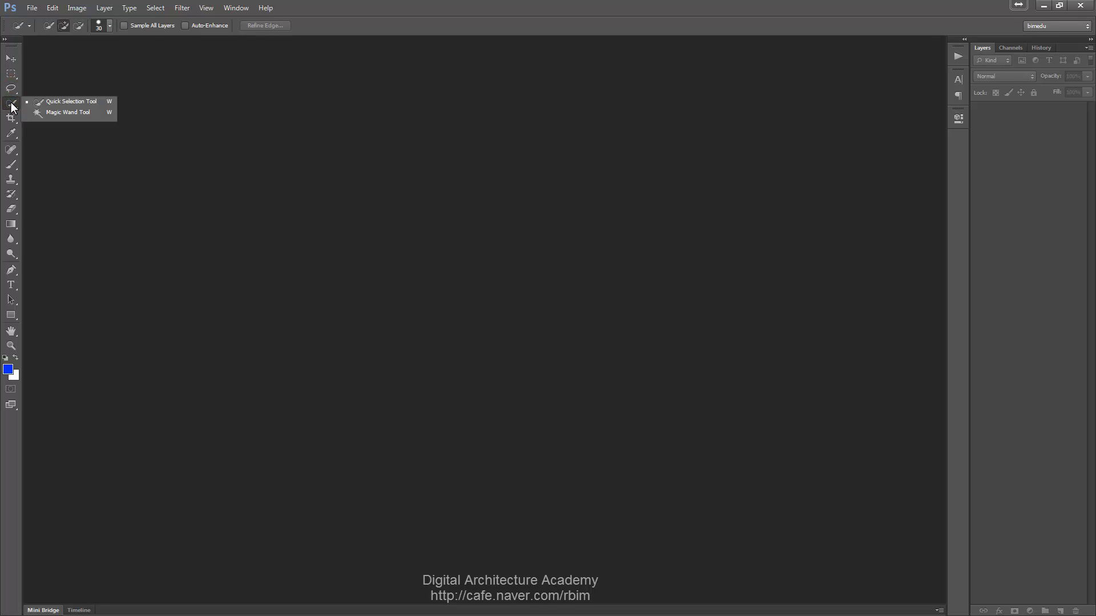
click(274, 134)
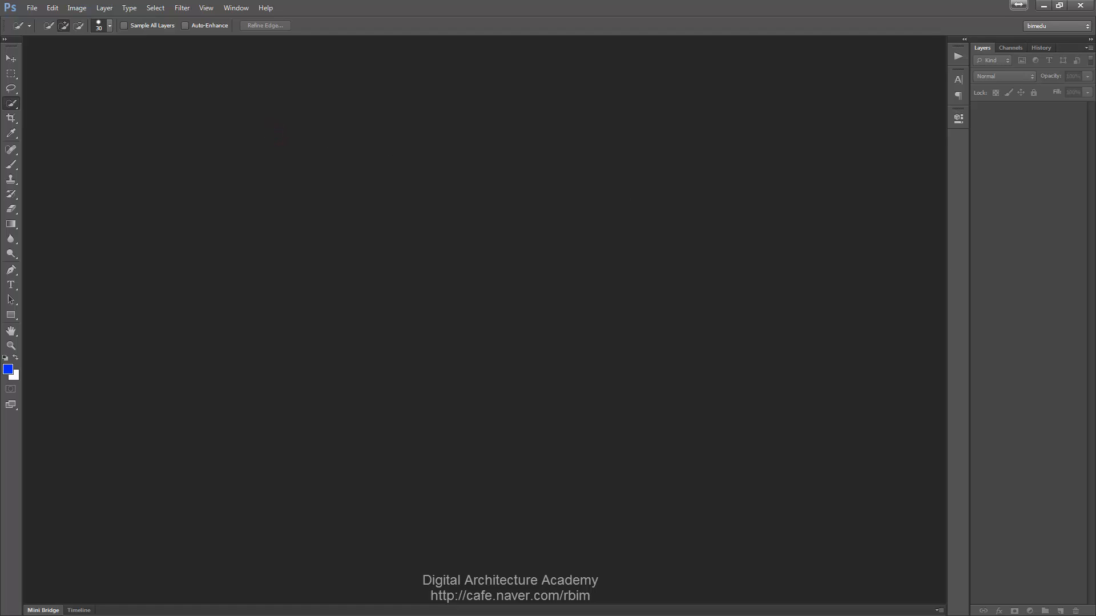
- Open the girl-622534_1920 photo from the file explorer into Photoshop as a floating document window
key(alt+Tab)
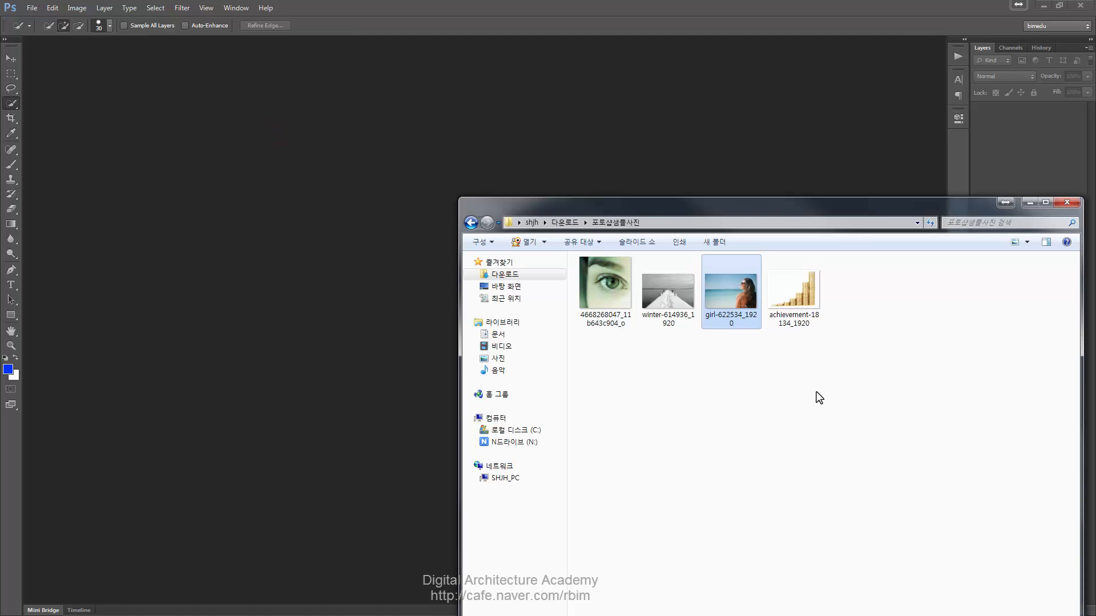
drag(732, 265, 503, 108)
drag(508, 44, 549, 70)
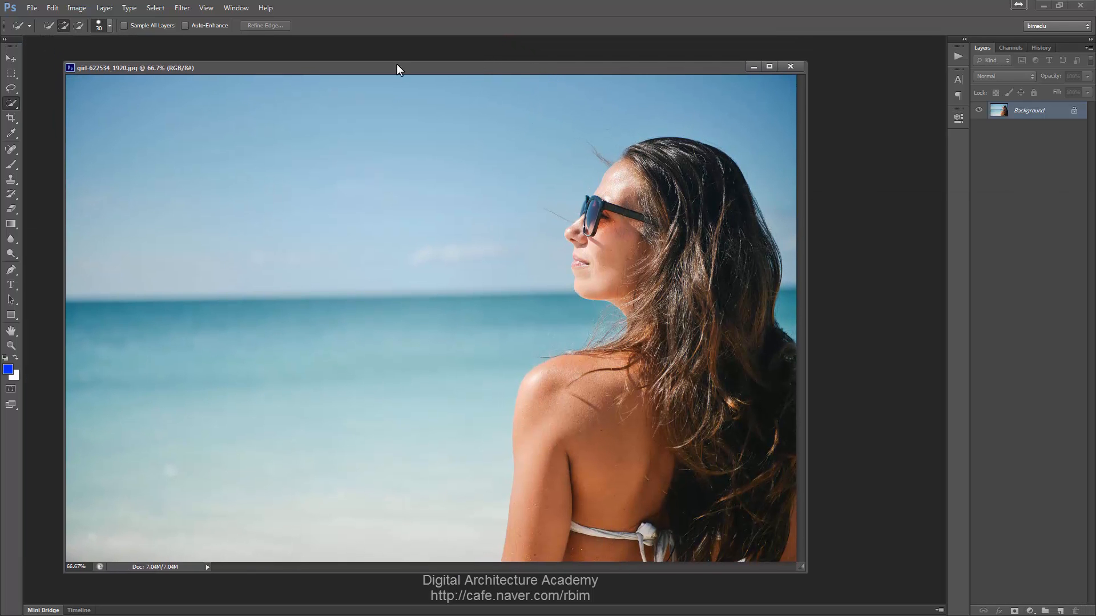
- Choose the Rectangular Marquee tool and draw a rectangular selection over the sky and sea left of the woman
click(10, 74)
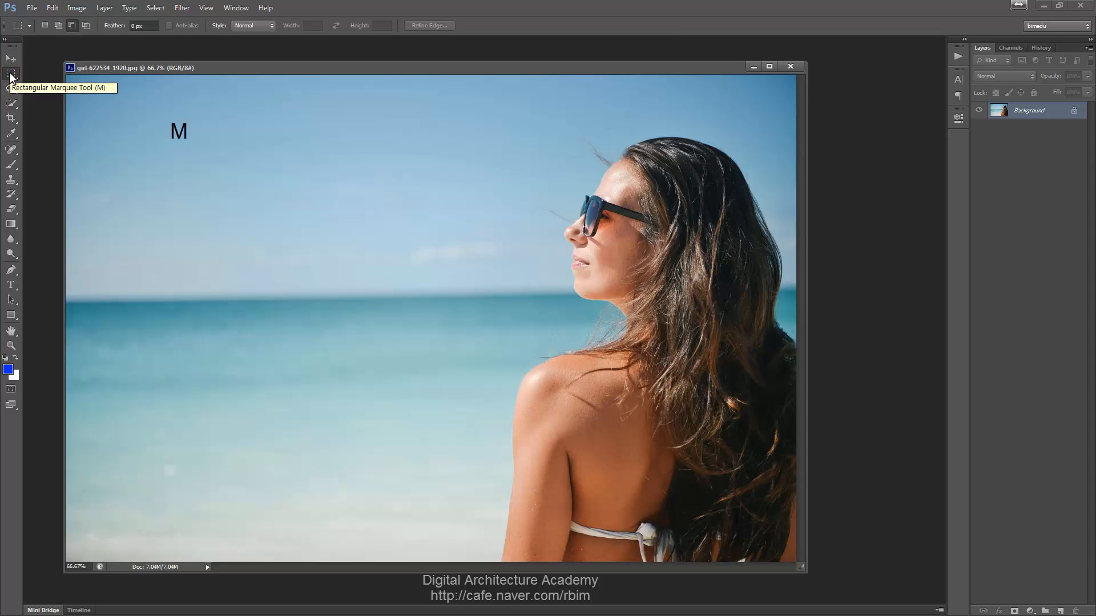
click(11, 74)
click(11, 74)
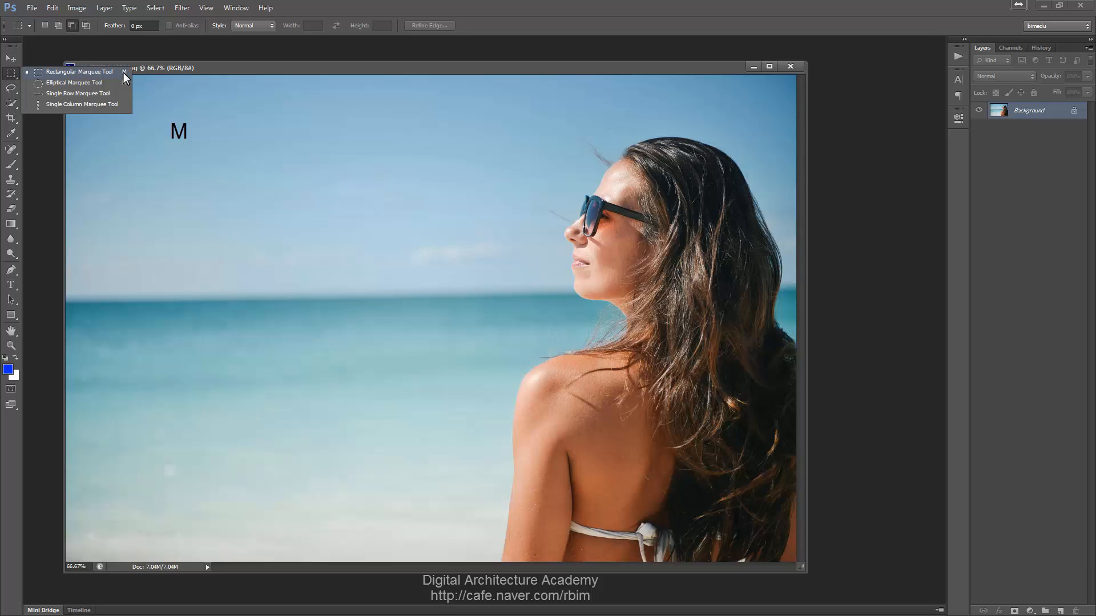
click(330, 2)
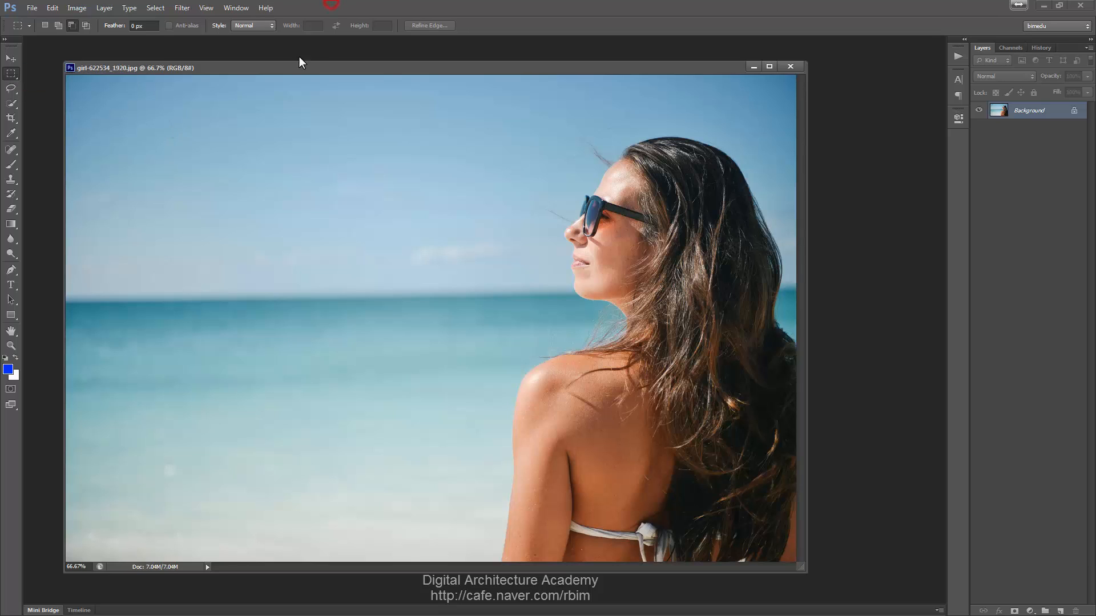
drag(299, 67, 302, 64)
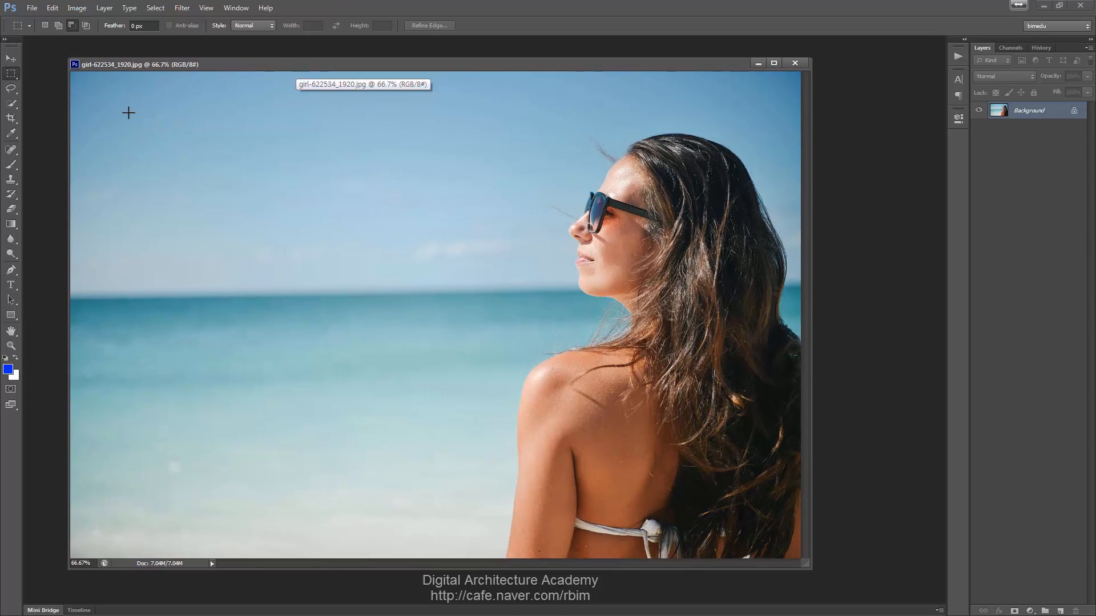
drag(132, 113, 458, 406)
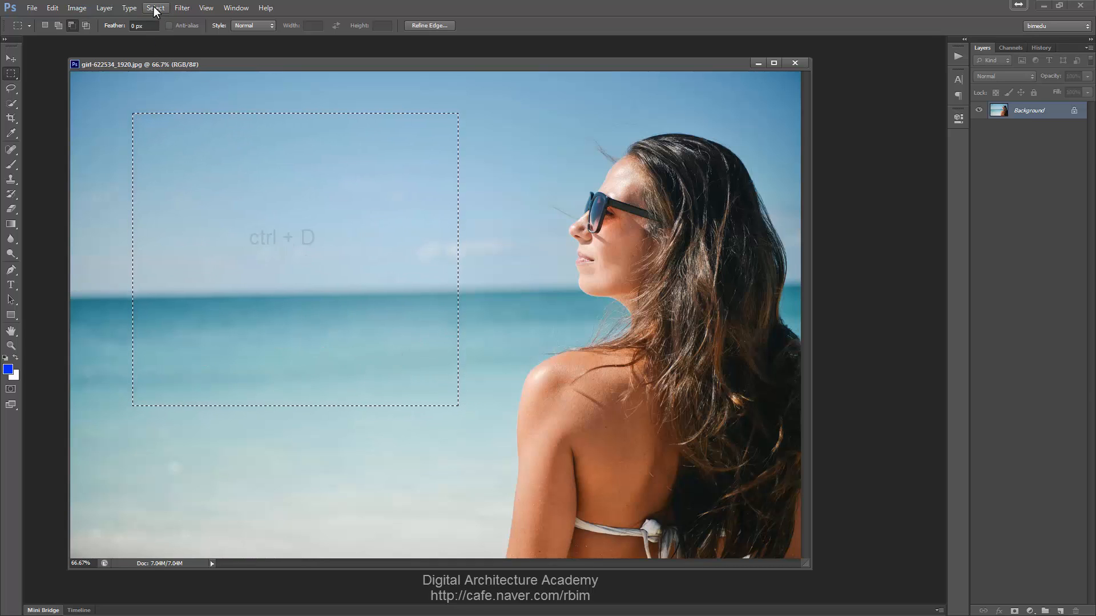
- Deselect the rectangular selection
click(155, 8)
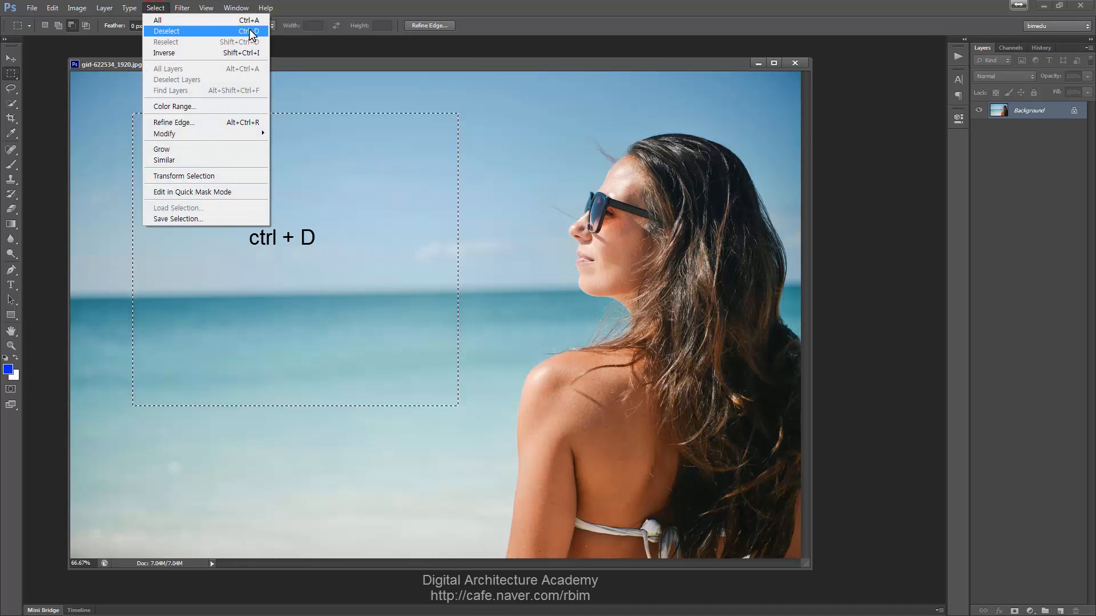
click(415, 64)
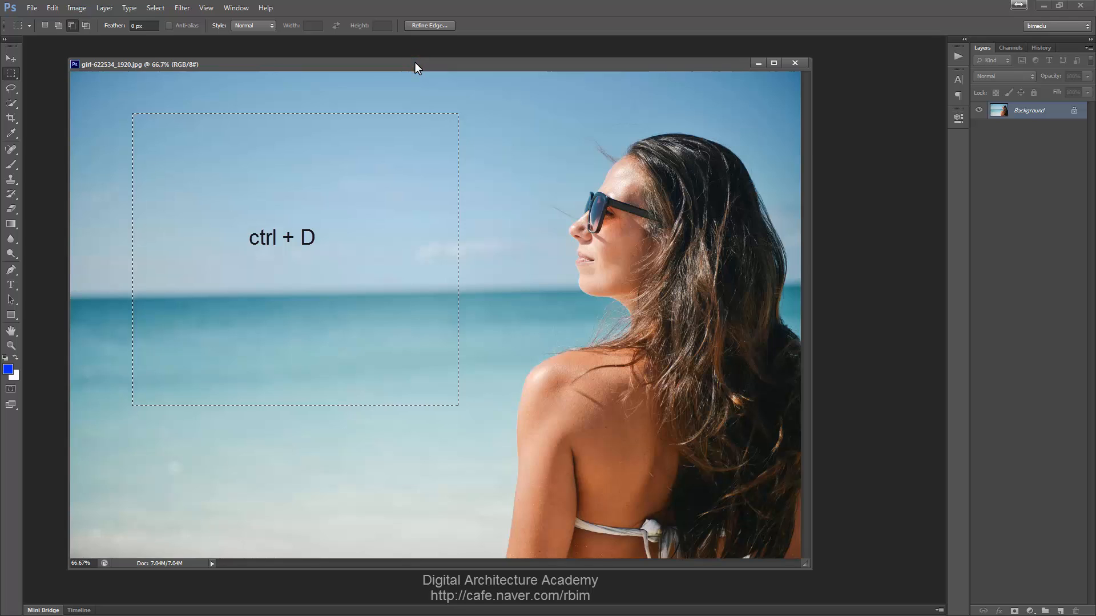
key(ctrl+d)
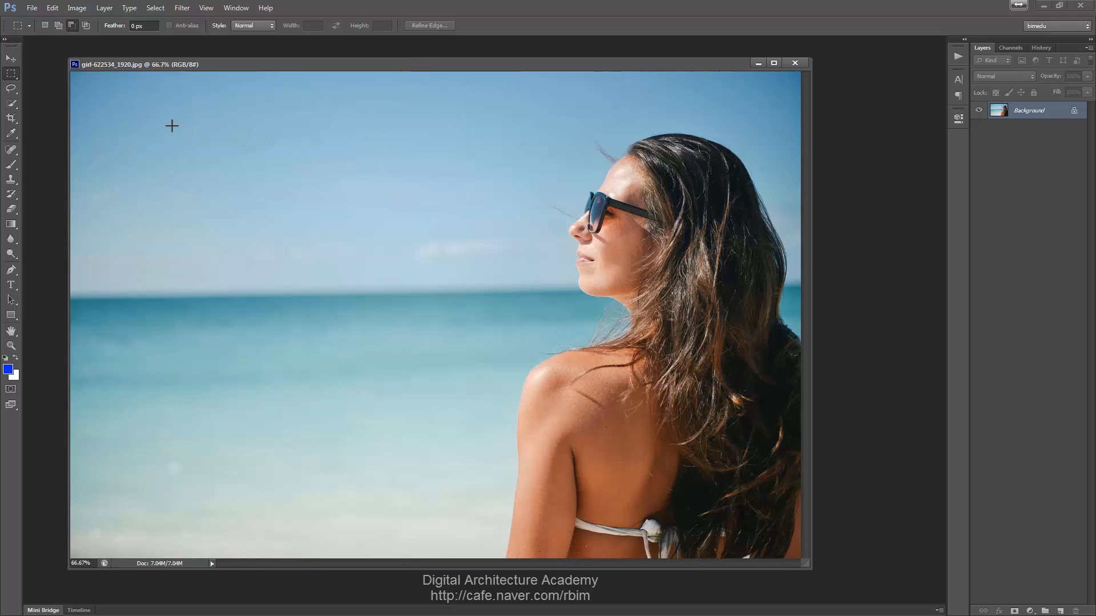
- Draw a rectangular selection in the sky and paint blue brush strokes inside it
drag(170, 119, 469, 349)
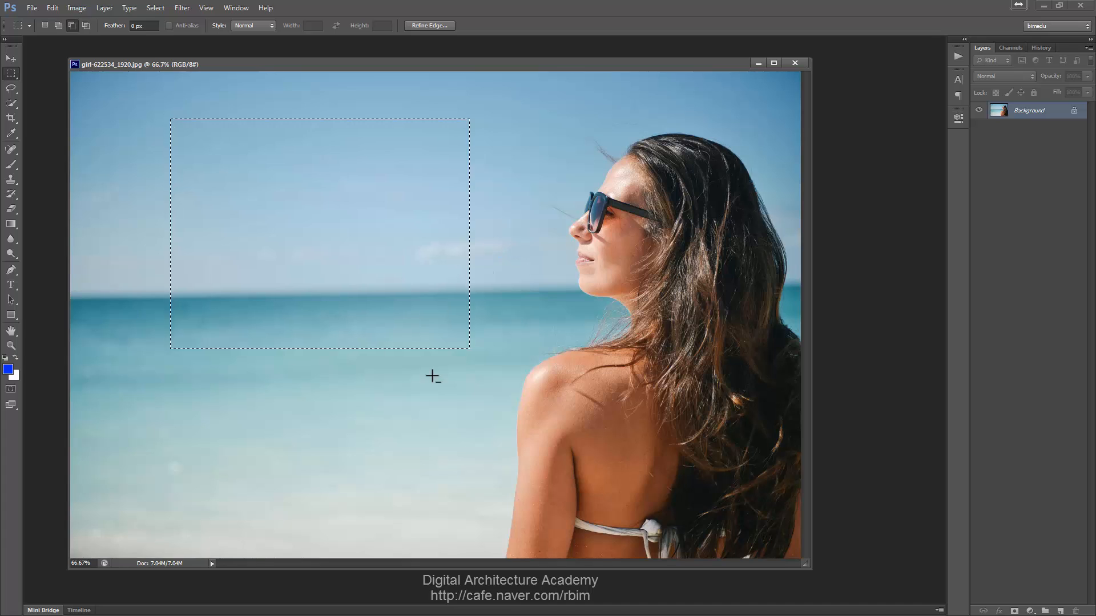
click(10, 164)
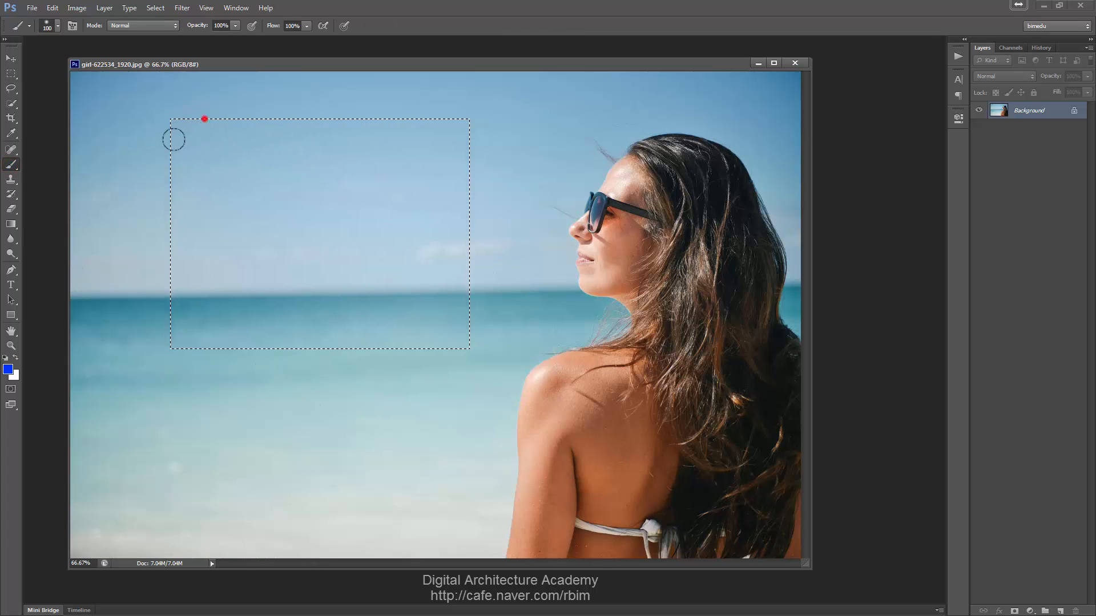
mouse_move(171, 137)
mouse_down()
mouse_move(213, 80)
mouse_move(199, 104)
mouse_move(215, 113)
mouse_move(168, 180)
mouse_move(190, 215)
mouse_move(324, 130)
mouse_move(149, 234)
mouse_move(285, 213)
mouse_move(274, 266)
mouse_move(458, 137)
mouse_move(362, 136)
mouse_move(348, 139)
mouse_move(397, 155)
mouse_move(454, 193)
mouse_move(455, 237)
mouse_up()
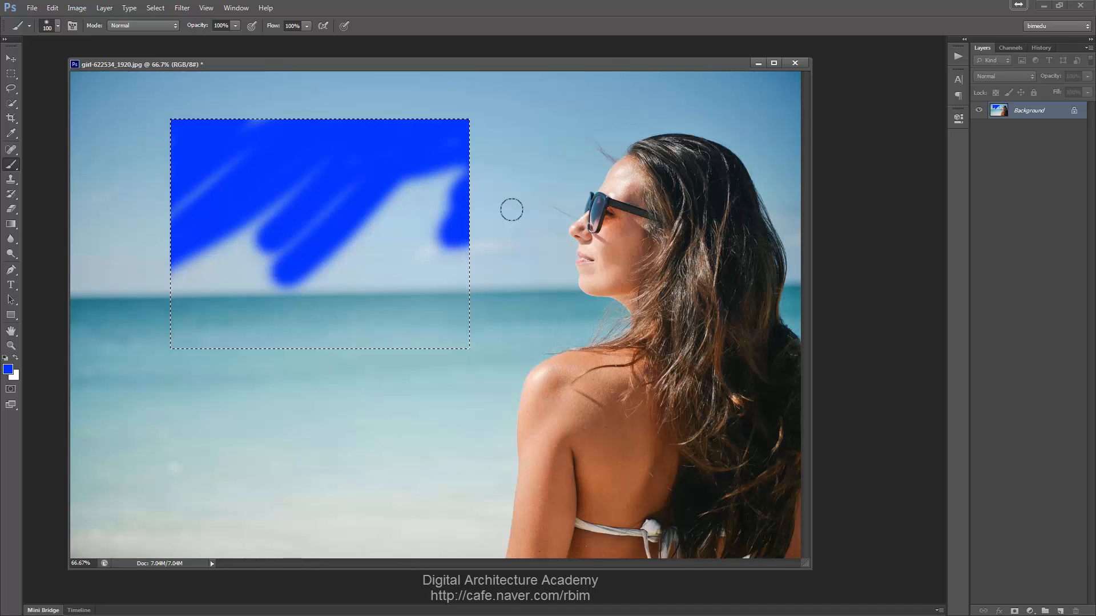
- Copy the selected area to a new layer and move it down and to the right with the Move tool
key(ctrl+j)
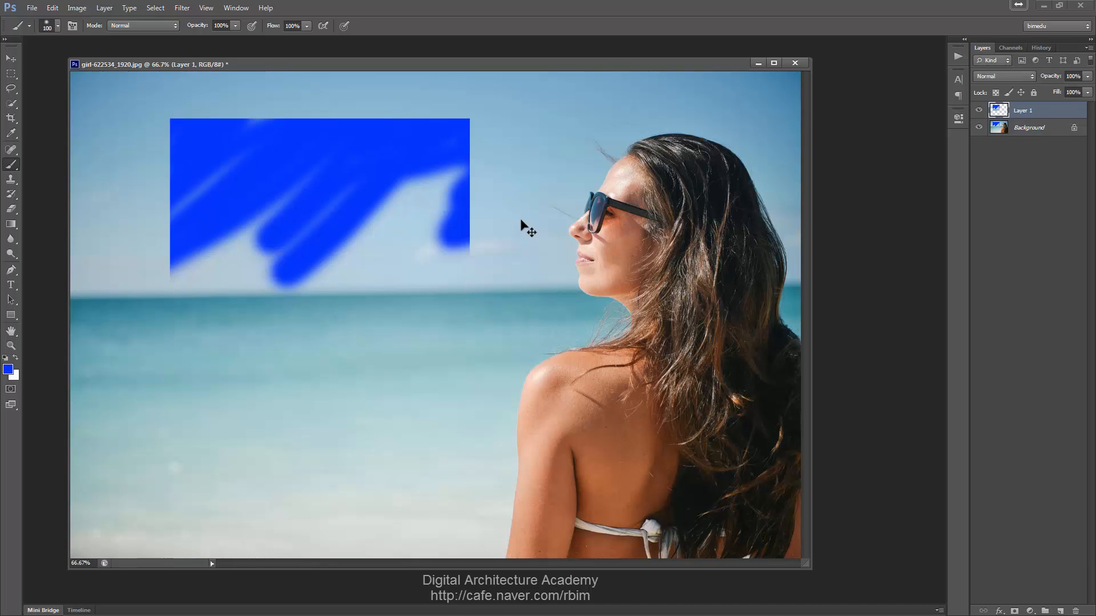
key(v)
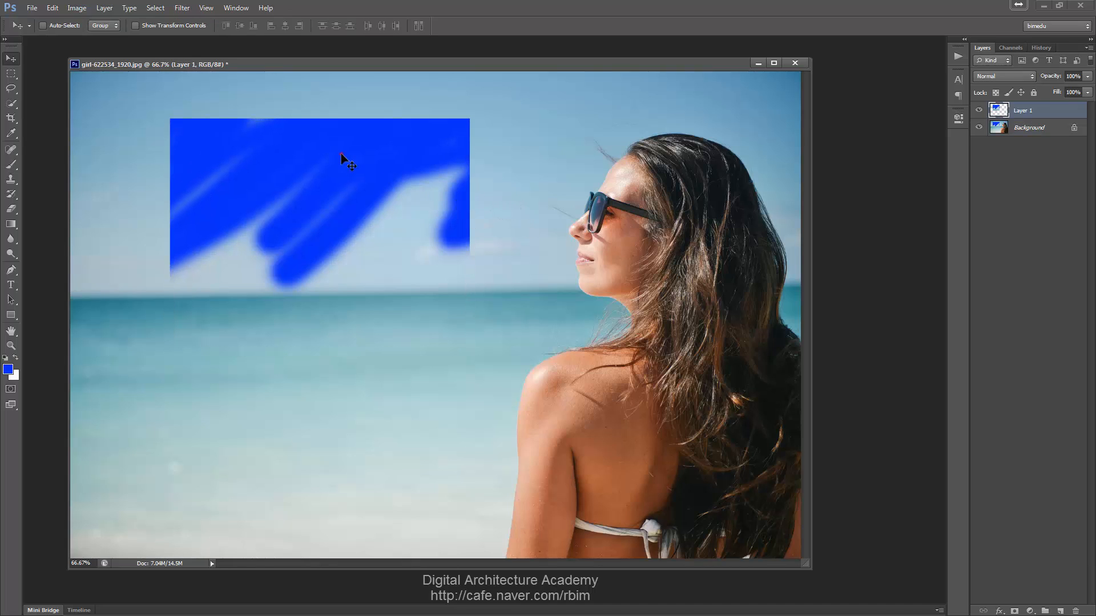
mouse_move(259, 168)
mouse_down()
mouse_move(363, 242)
mouse_move(358, 394)
mouse_move(436, 181)
mouse_move(609, 128)
mouse_move(652, 224)
mouse_move(404, 215)
mouse_move(401, 201)
mouse_up()
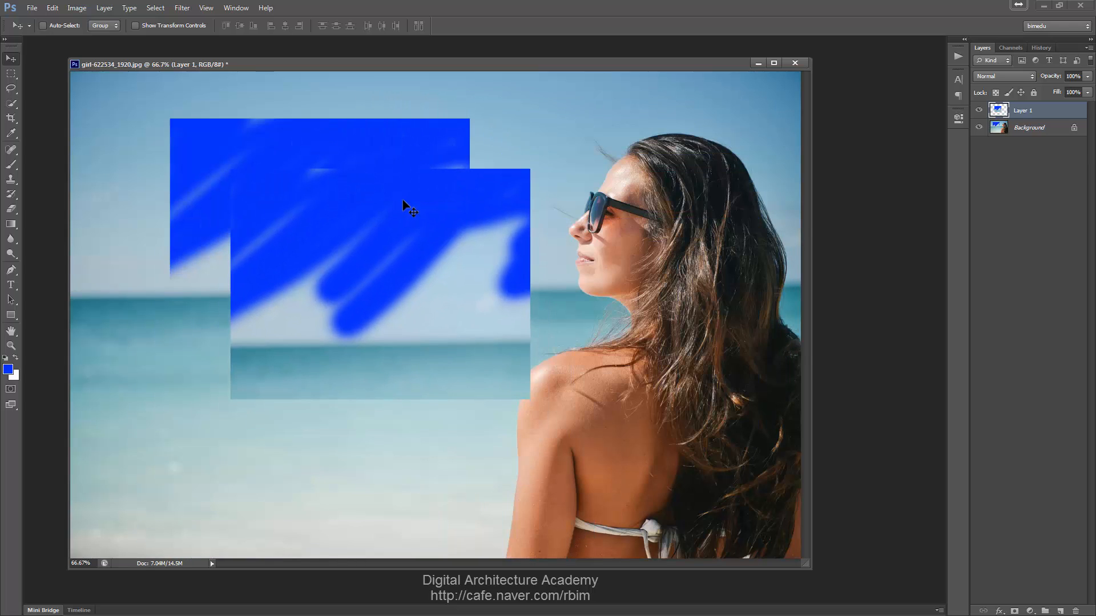
- Step backward four times through history to undo the move, layer copy, painting and selection
key(ctrl+alt+z)
key(ctrl+alt+z)
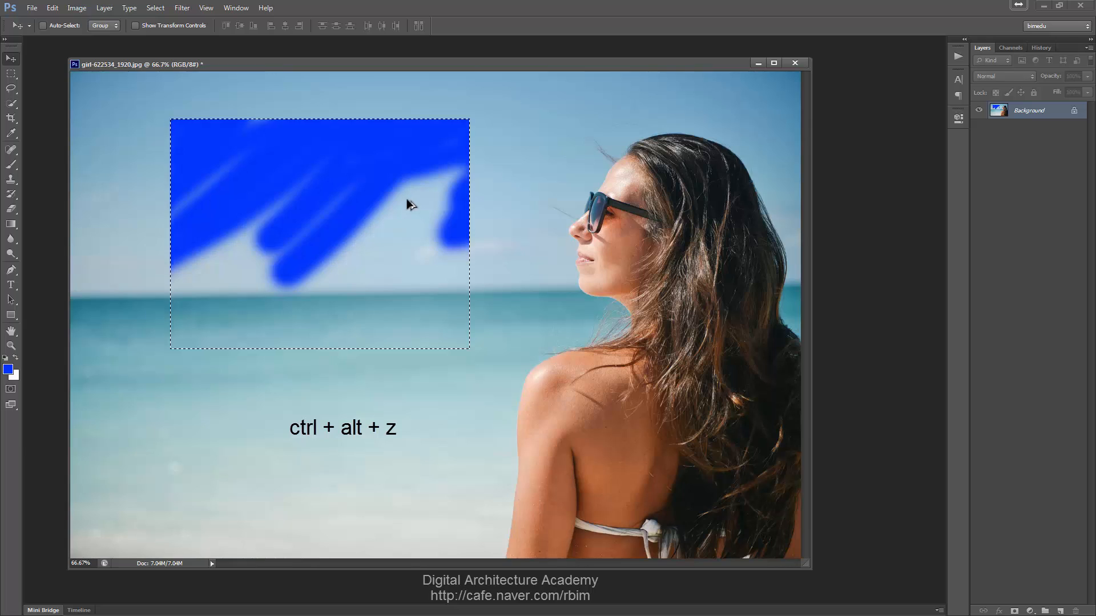
key(ctrl+alt+z)
key(ctrl+alt+z)
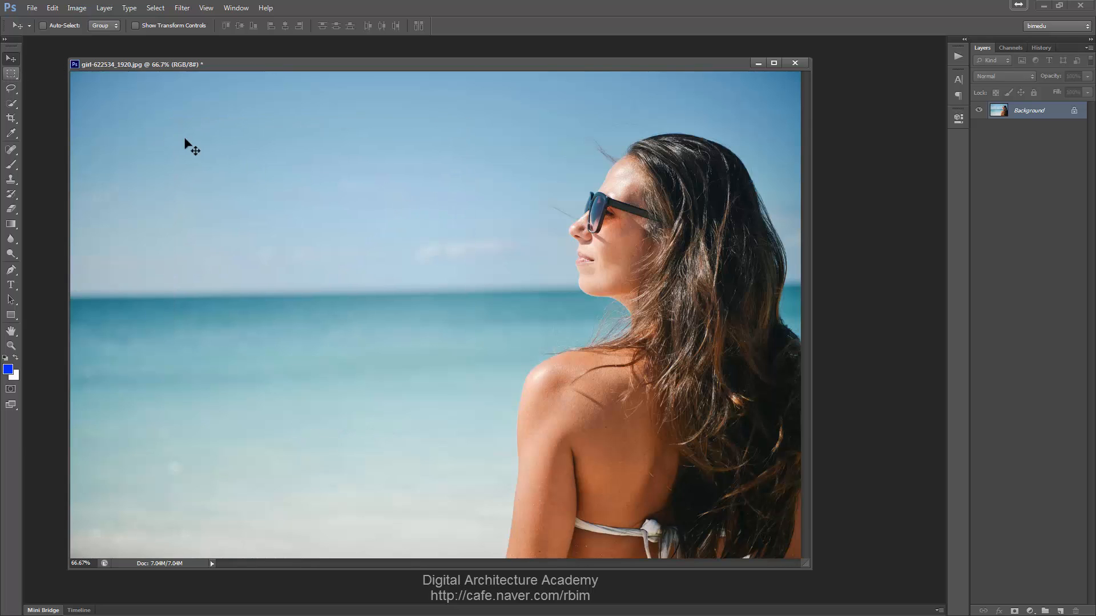
- Draw a rectangular marquee selection in the sky with the New Selection mode
click(10, 75)
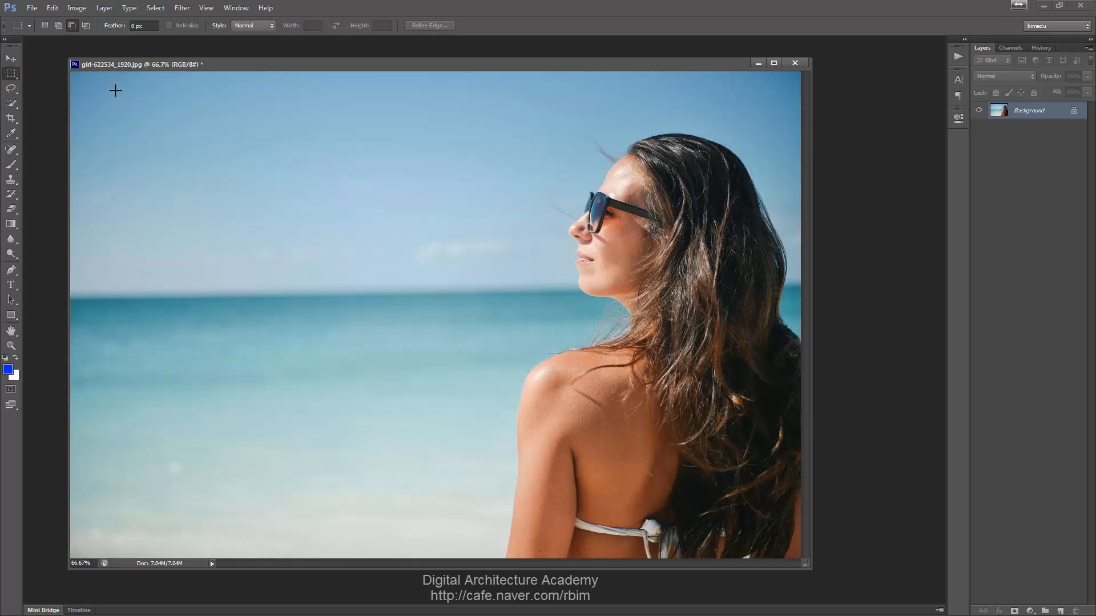
click(44, 25)
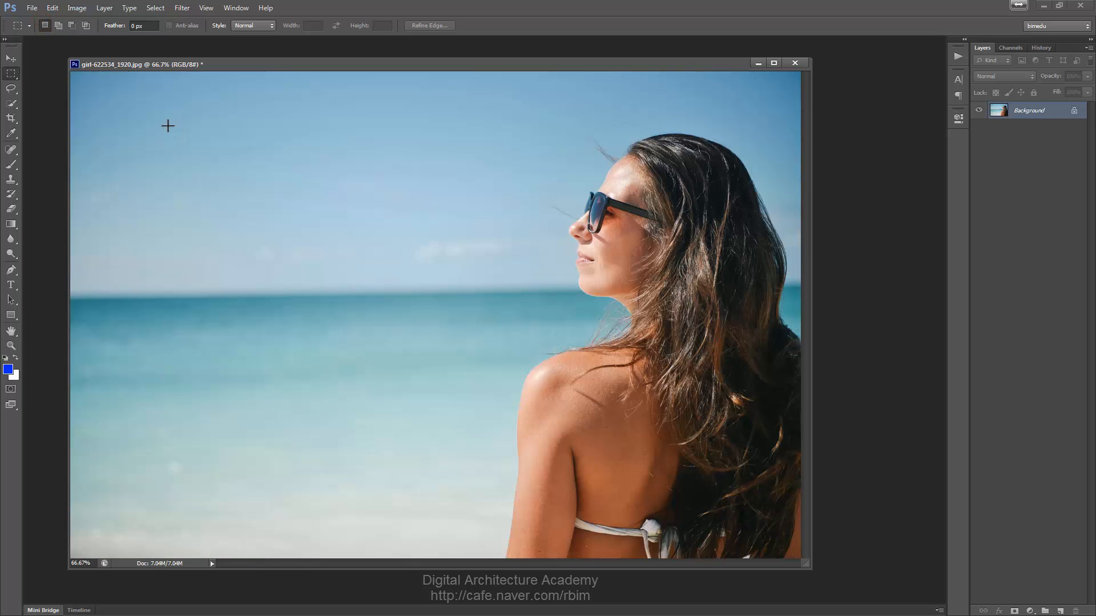
drag(167, 125, 382, 334)
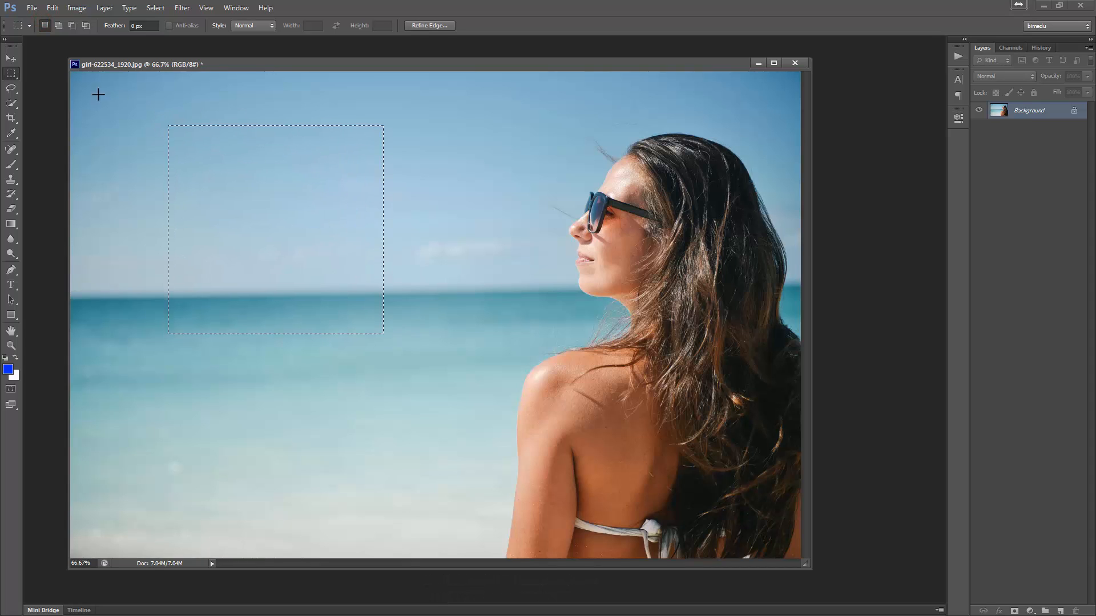
- Switch to Add to Selection mode and add three more rectangles beside and below the selection
click(59, 25)
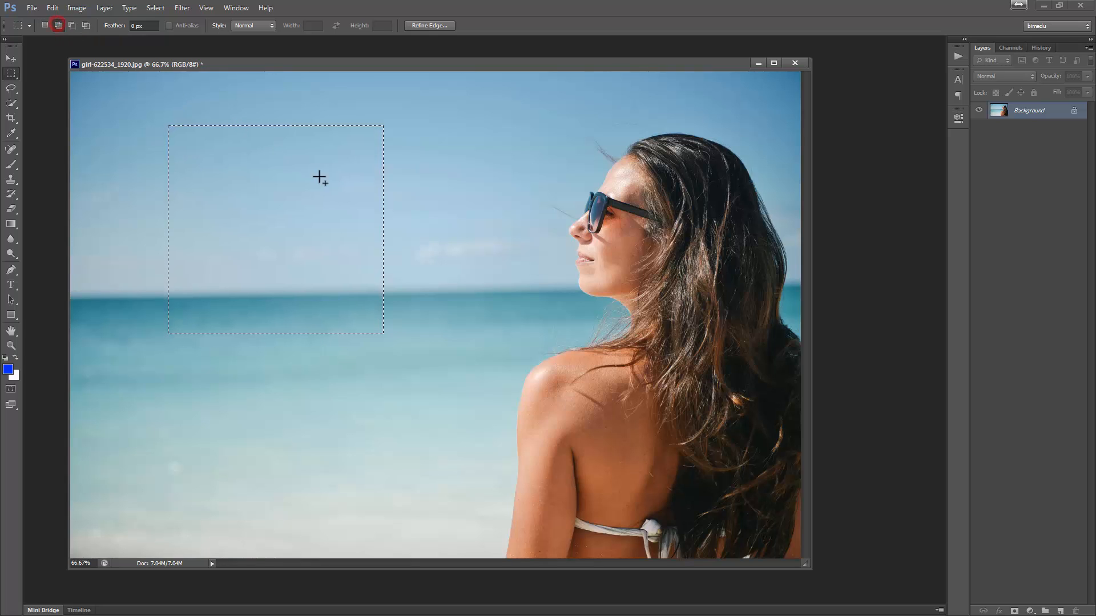
drag(410, 137, 497, 231)
drag(381, 201, 430, 243)
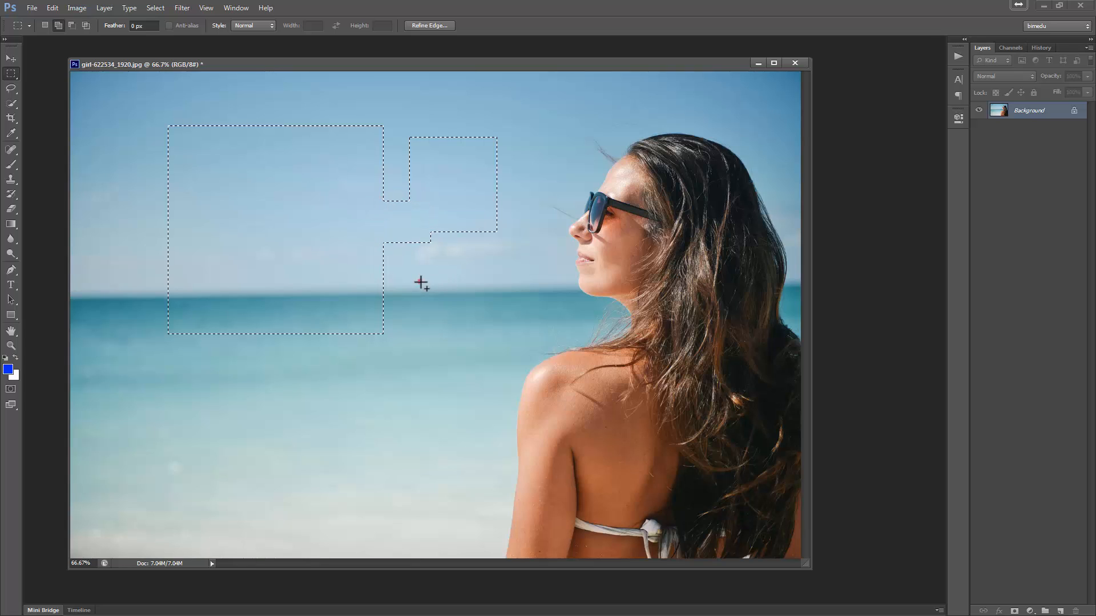
drag(420, 281, 478, 335)
mouse_move(351, 369)
mouse_down()
mouse_move(406, 409)
mouse_move(366, 366)
mouse_up()
- Switch to Subtract from Selection mode and cut three rectangular areas out of the selection
click(71, 25)
drag(135, 97, 221, 175)
drag(344, 101, 399, 161)
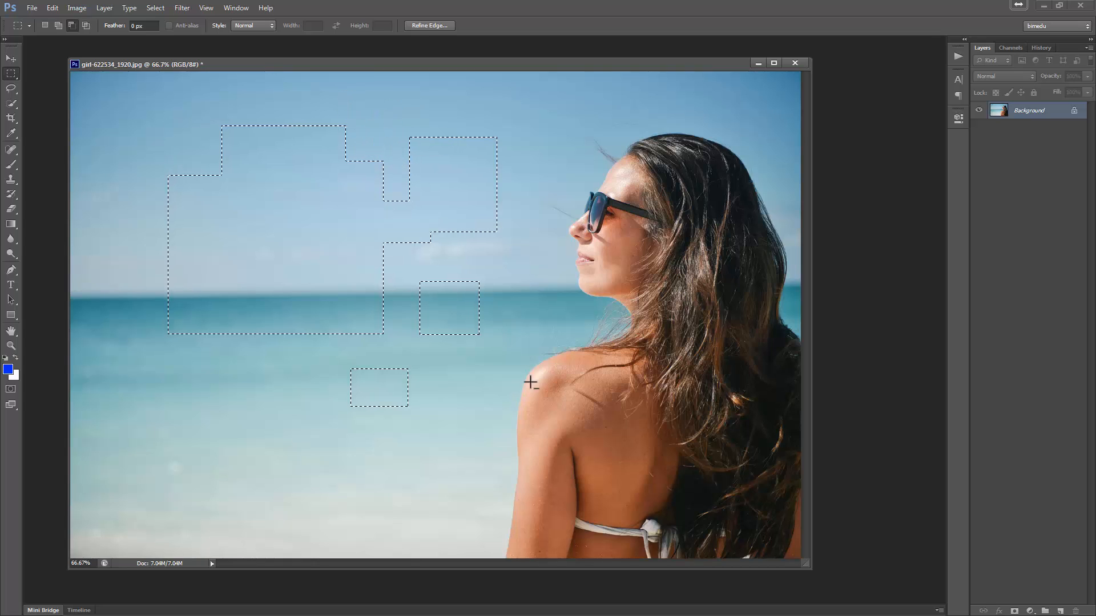
drag(530, 383, 445, 298)
- Switch to Intersect with Selection mode and intersect the selection with two rectangles
click(86, 25)
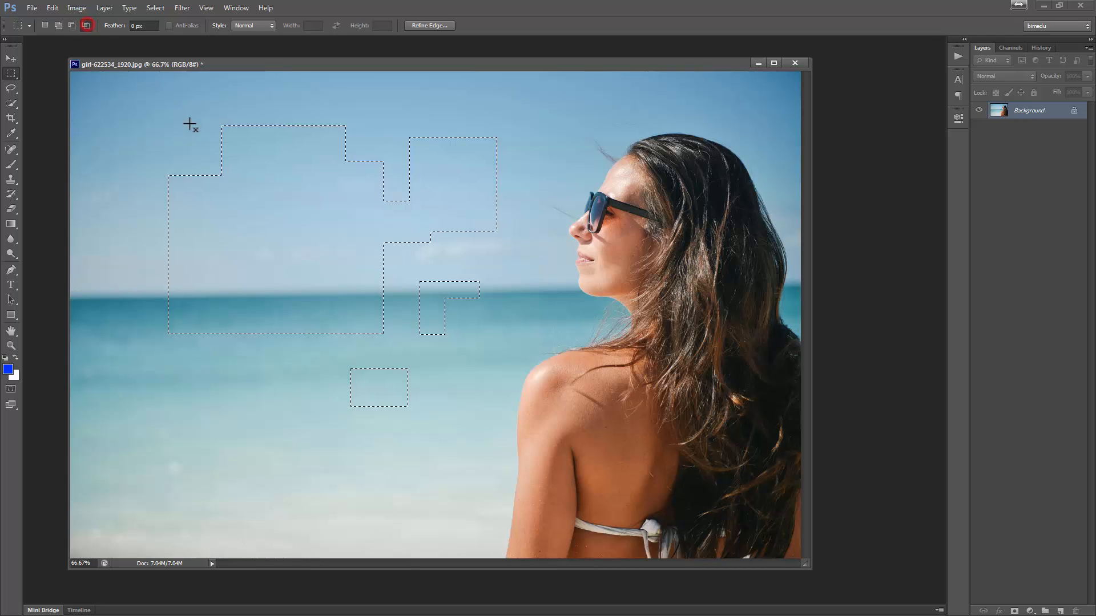
drag(185, 139, 458, 391)
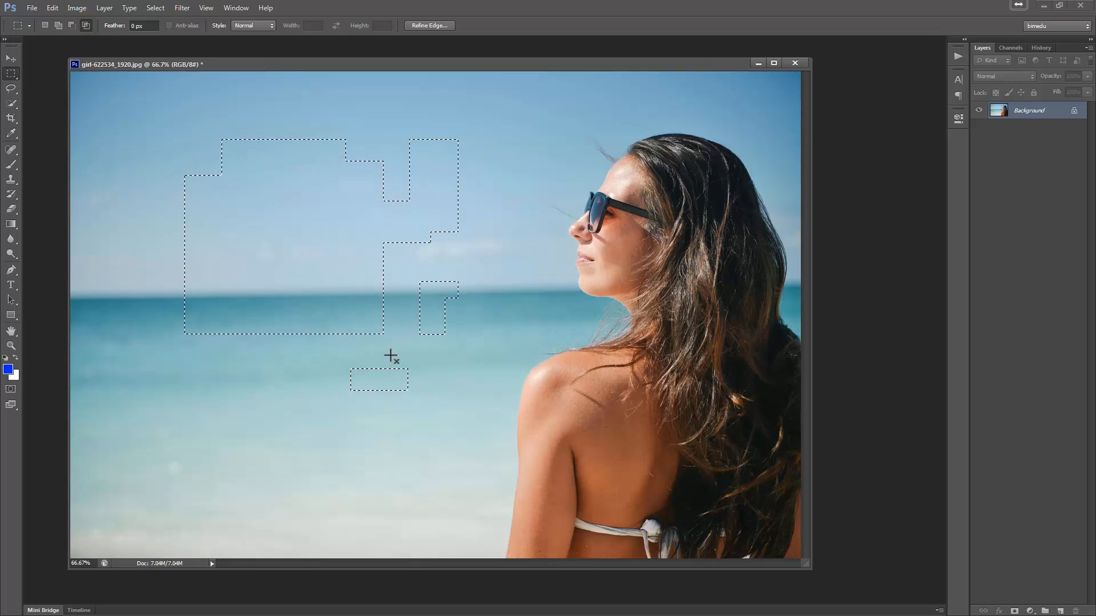
drag(172, 135, 372, 288)
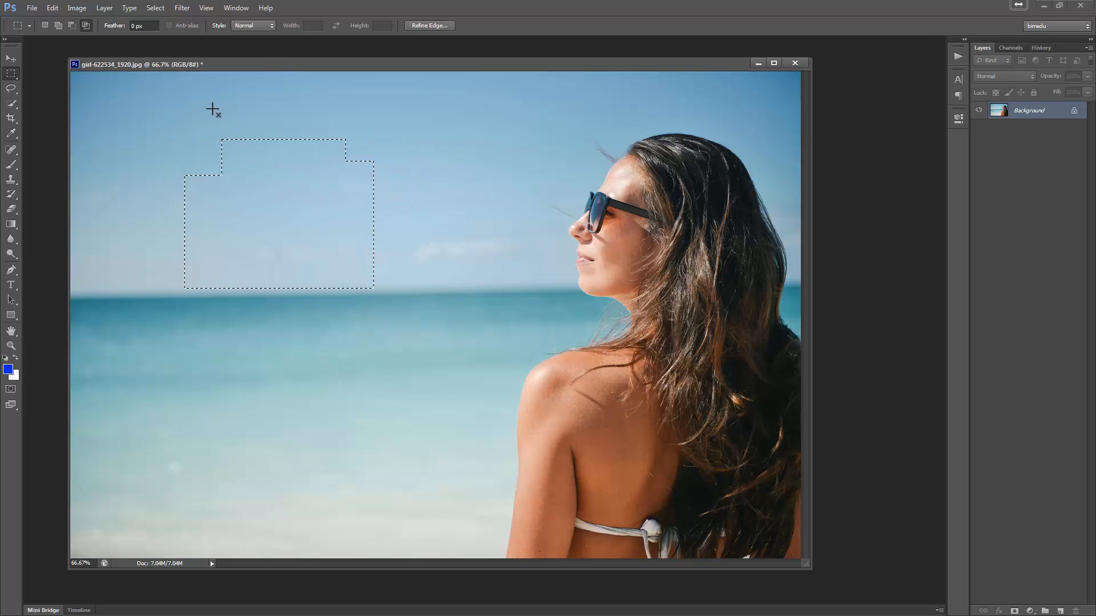
- Return to New Selection mode, deselect, and draw a fresh rectangle in the sky above the horizon
click(45, 25)
click(301, 115)
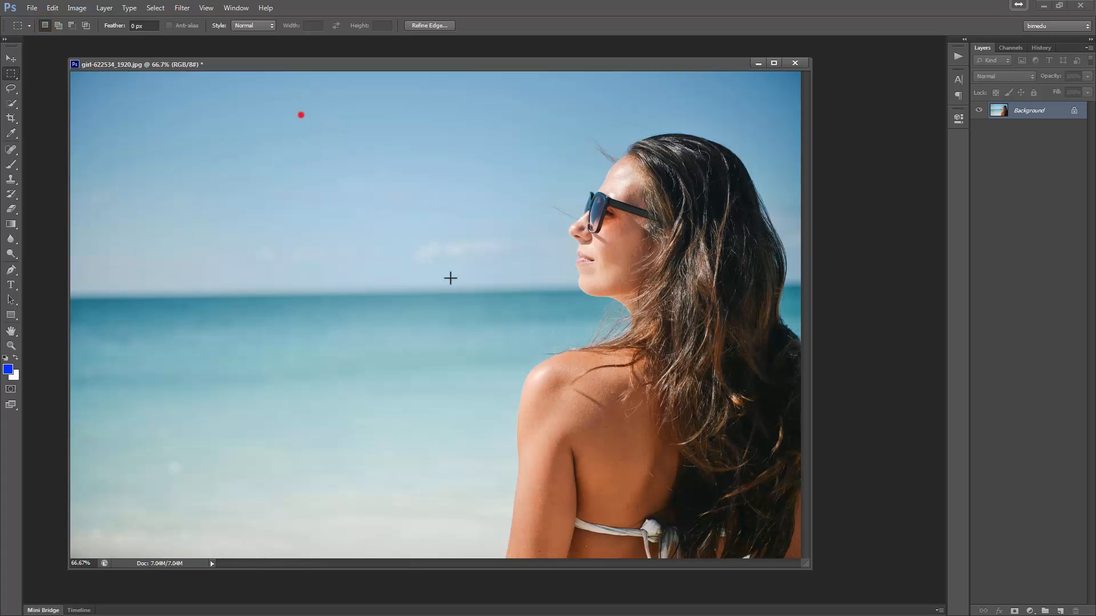
drag(297, 109, 495, 334)
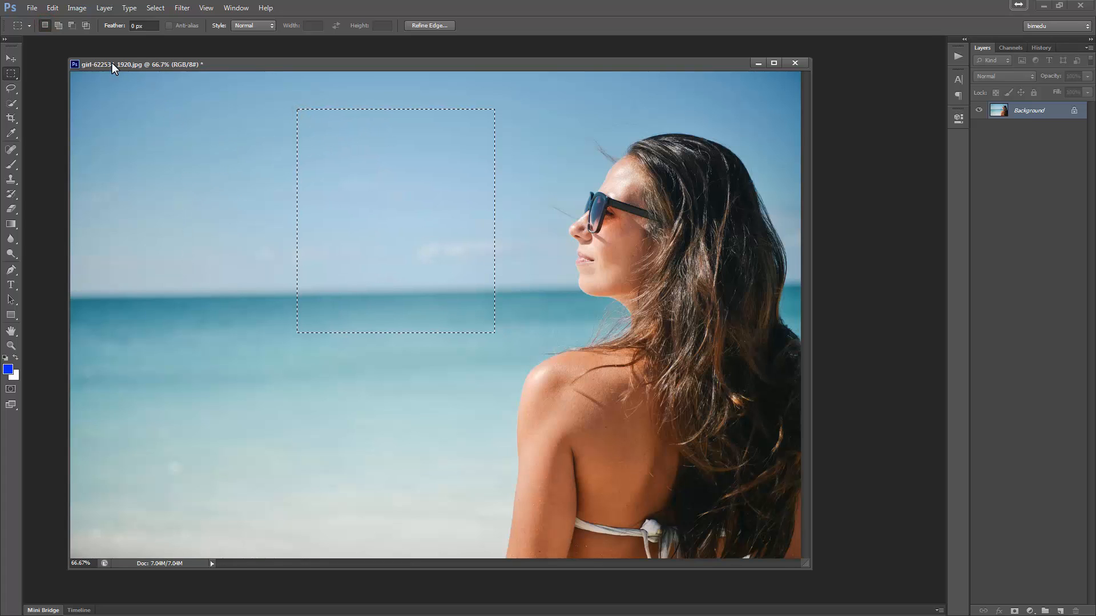
- Add four rectangles around the selection, first in Add mode, then holding Shift in New Selection mode
click(58, 25)
drag(164, 175, 364, 352)
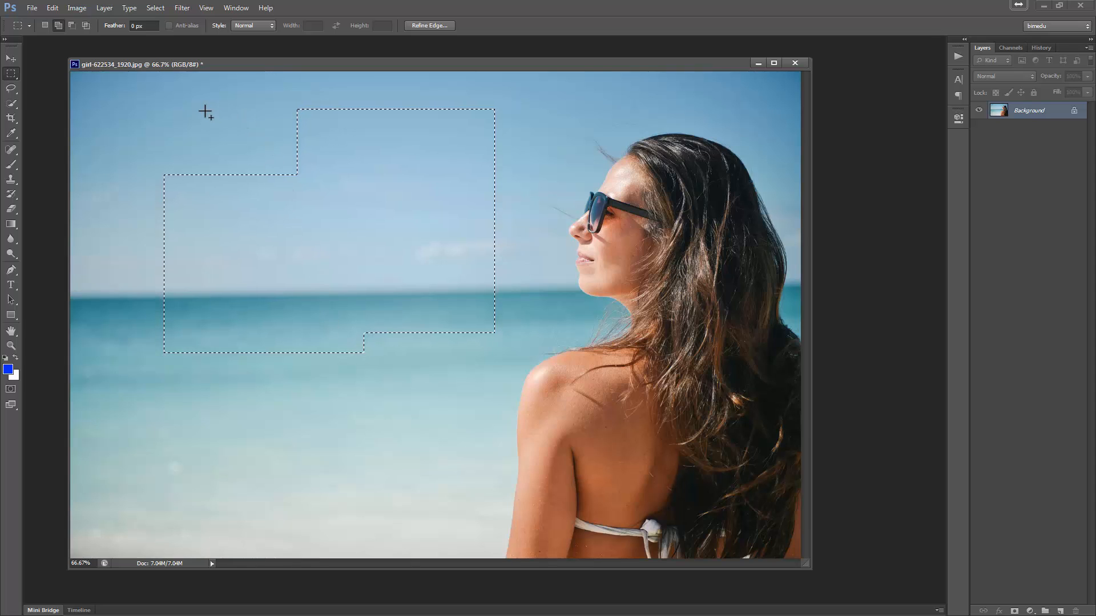
click(44, 25)
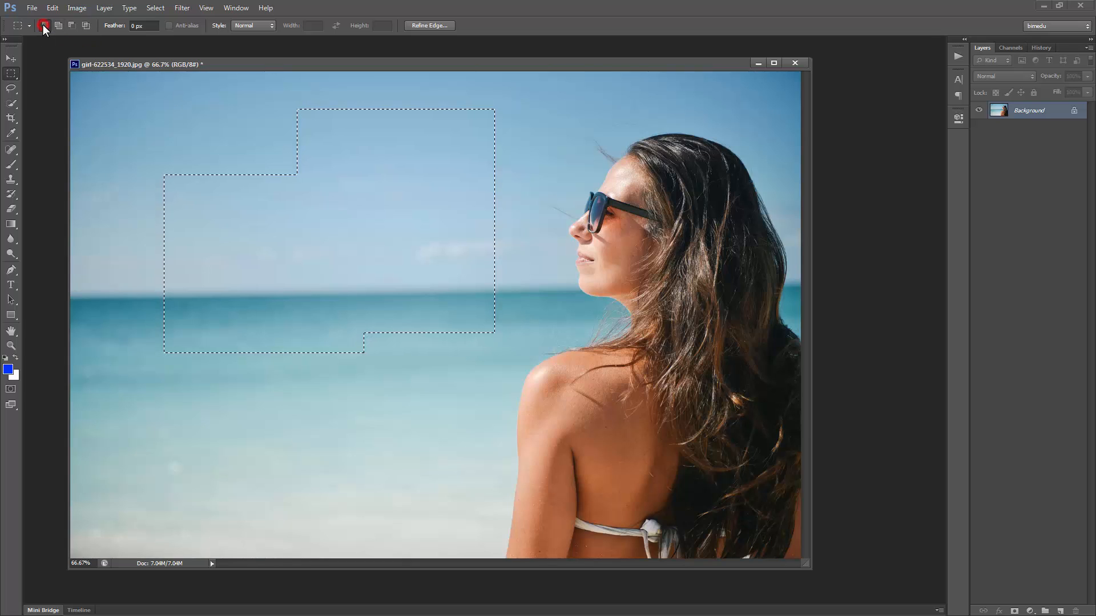
key(shift)
drag(183, 115, 319, 215)
drag(345, 287, 430, 394)
drag(186, 326, 313, 413)
- Subtract rectangles along the bottom edge of the selection using the modifier key
drag(156, 436, 343, 378)
mouse_move(348, 432)
mouse_down()
mouse_move(381, 422)
mouse_move(526, 320)
mouse_up()
drag(150, 423, 378, 359)
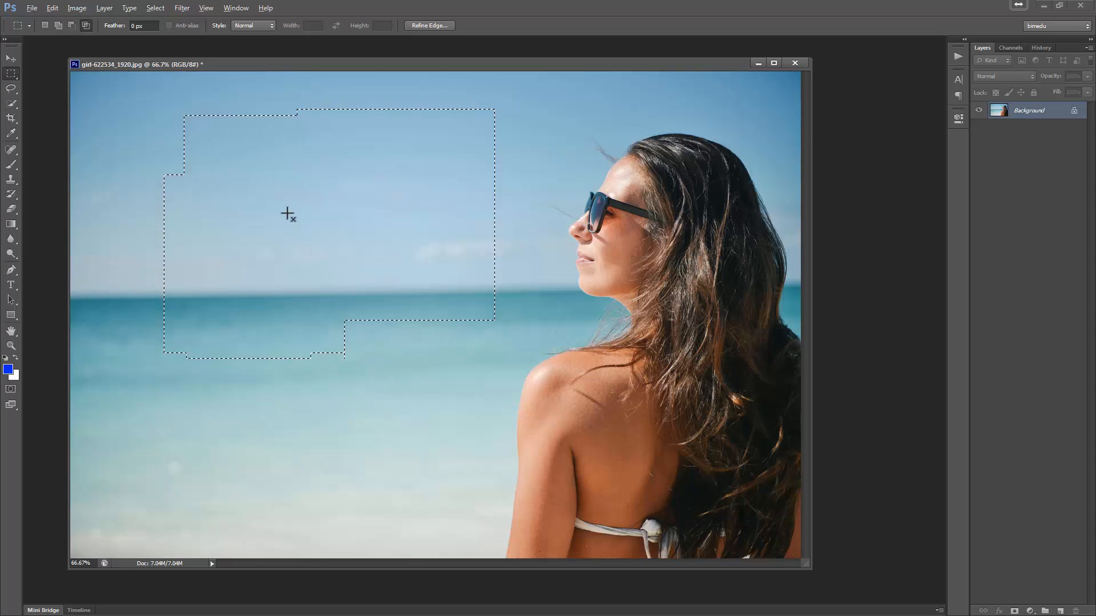
- Intersect the selection with a rectangle drawn in the upper sky
drag(238, 161, 397, 289)
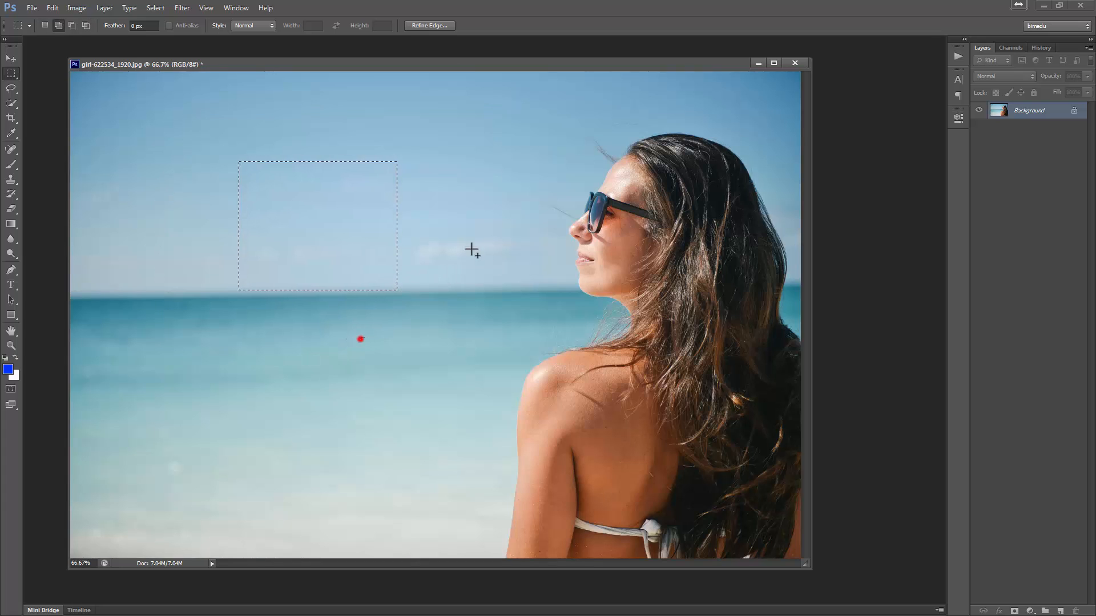
- Add several more rectangles to the sky selection to build a stepped shape reaching down to the sea
drag(360, 339, 477, 245)
drag(354, 142, 407, 194)
drag(145, 117, 238, 222)
drag(179, 343, 306, 247)
drag(331, 371, 398, 321)
drag(433, 394, 513, 311)
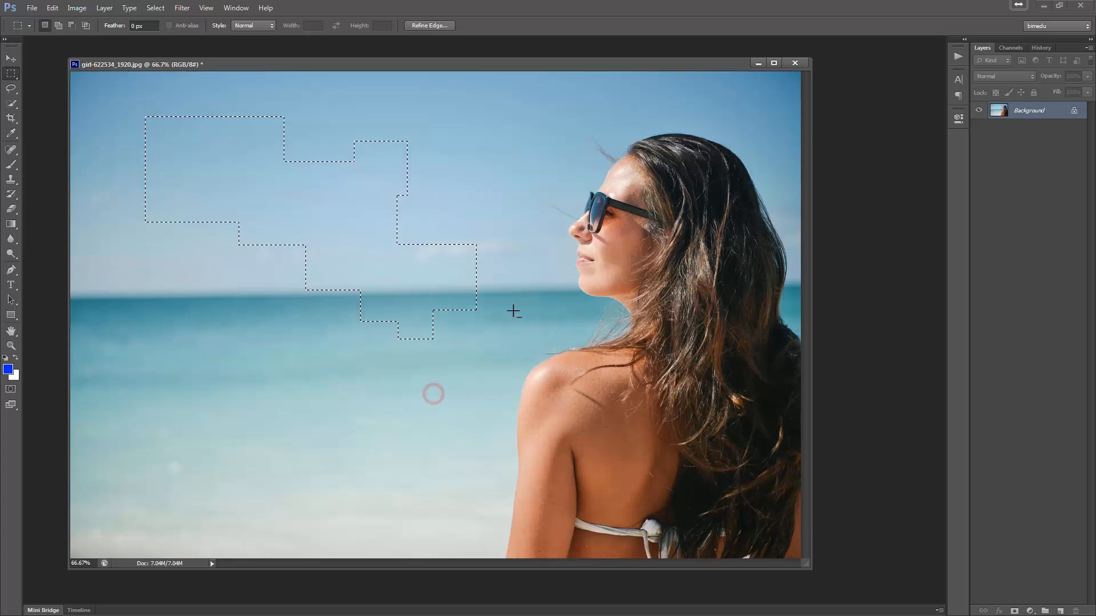
- Intersect the stepped selection with a rectangle over its middle, then deselect
drag(213, 152, 389, 304)
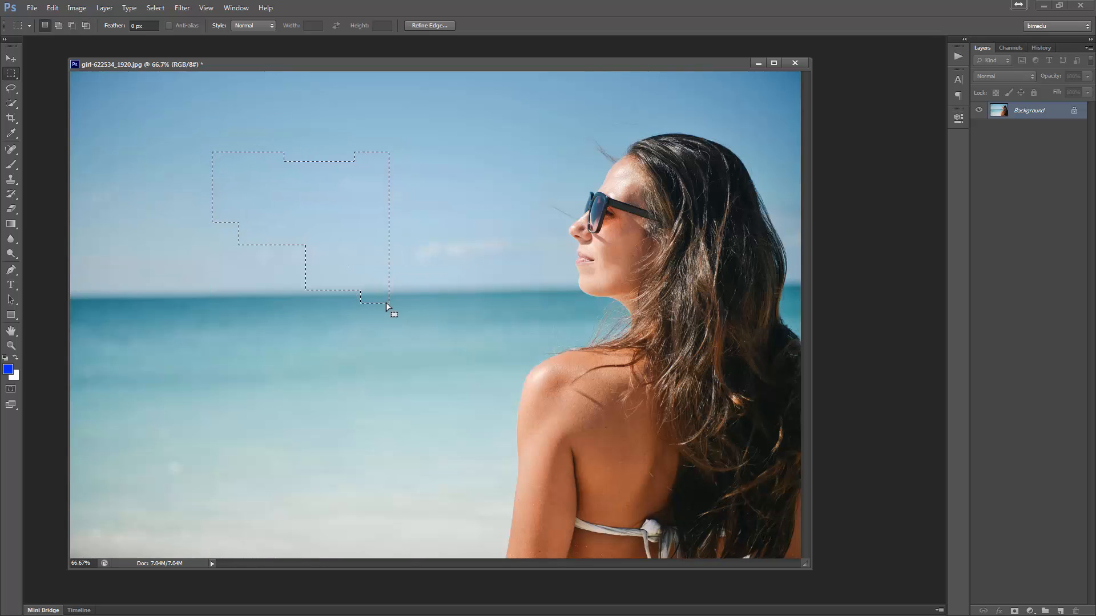
click(411, 298)
- Set the feather to 10 px and draw a large rectangular selection across the sky above the horizon
drag(114, 30, 135, 36)
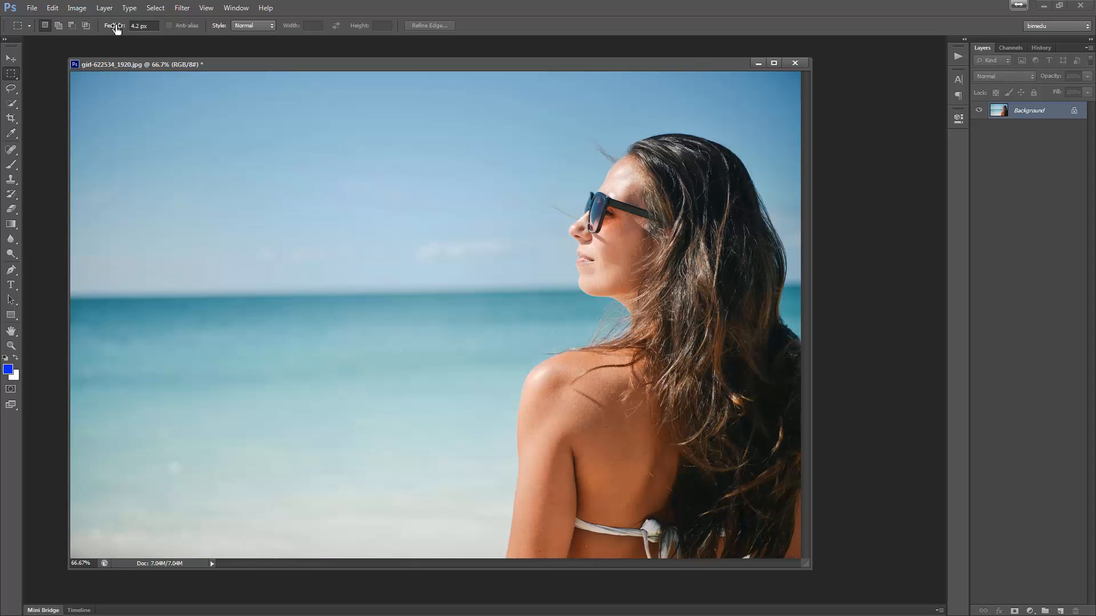
mouse_move(150, 31)
mouse_down()
mouse_move(105, 48)
mouse_move(137, 45)
mouse_up()
double_click(140, 25)
key(Return)
drag(143, 130, 463, 307)
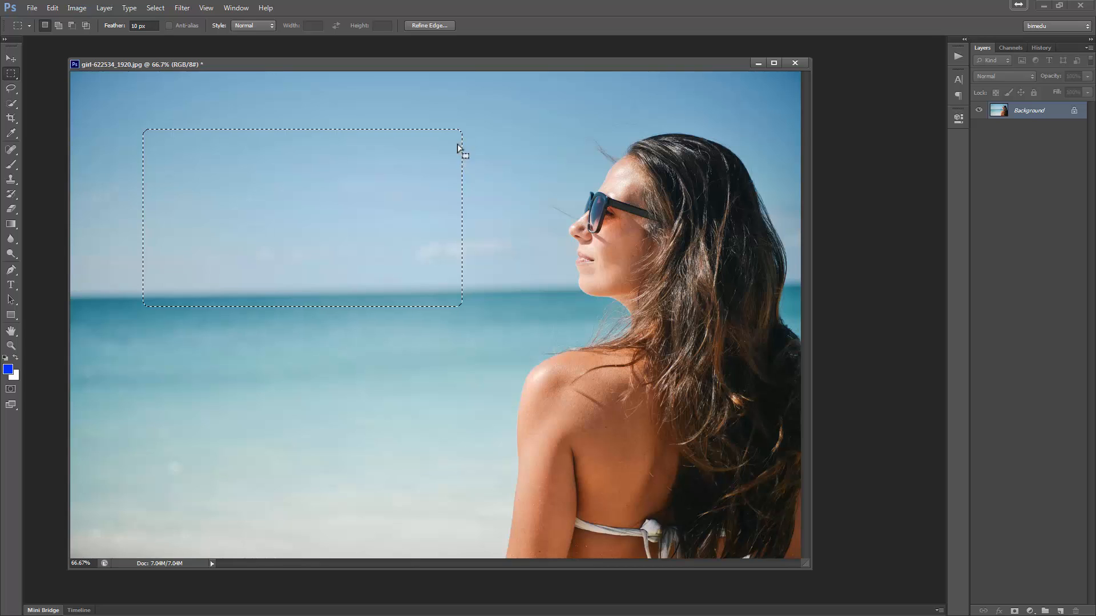
- Paint blue with the Brush tool inside the feathered selection to show its soft edges
click(10, 165)
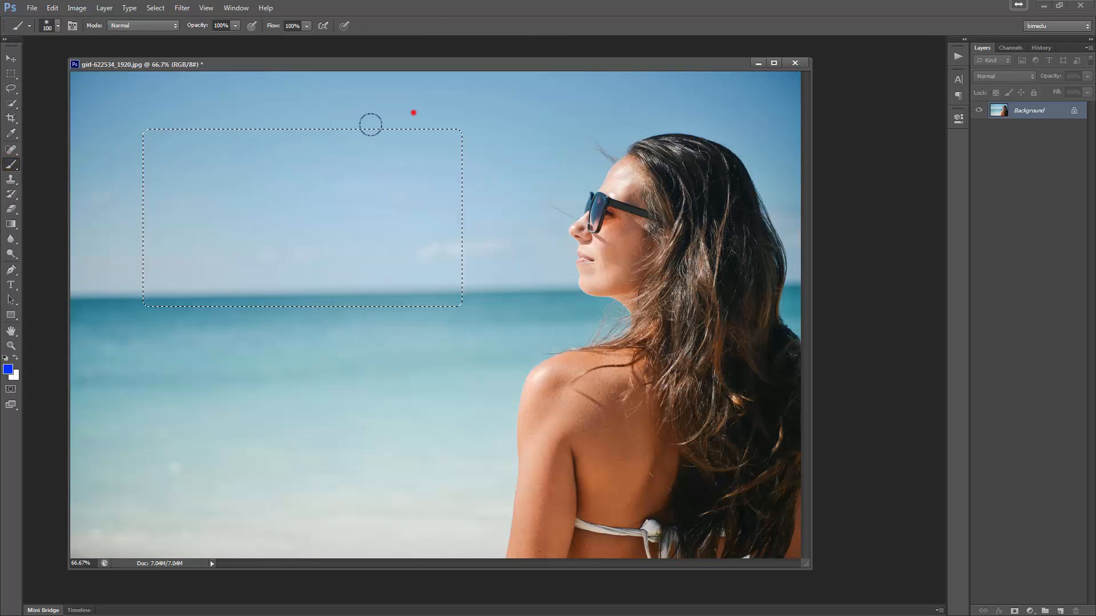
mouse_move(305, 170)
mouse_down()
mouse_move(474, 106)
mouse_move(433, 147)
mouse_move(440, 284)
mouse_move(467, 293)
mouse_move(478, 181)
mouse_move(444, 192)
mouse_move(399, 288)
mouse_move(421, 291)
mouse_up()
mouse_move(333, 284)
mouse_down()
mouse_move(368, 295)
mouse_move(380, 277)
mouse_move(401, 100)
mouse_move(337, 164)
mouse_move(426, 105)
mouse_move(451, 139)
mouse_move(442, 214)
mouse_move(425, 210)
mouse_move(433, 276)
mouse_up()
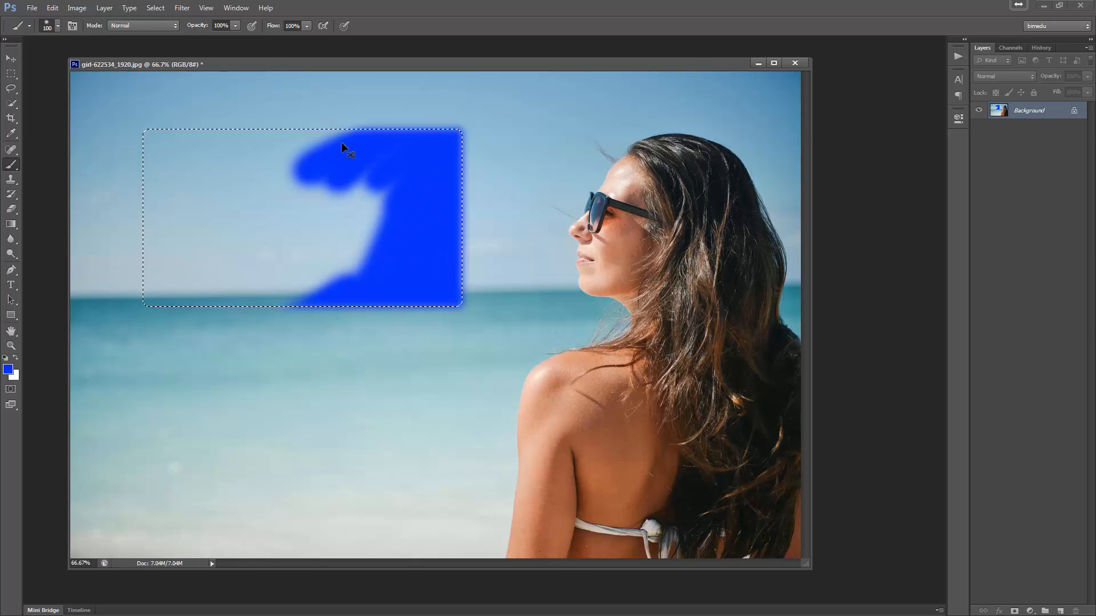
- Deselect and draw a tall rectangular selection on the left side with a 30 px feather
key(ctrl+d)
click(11, 73)
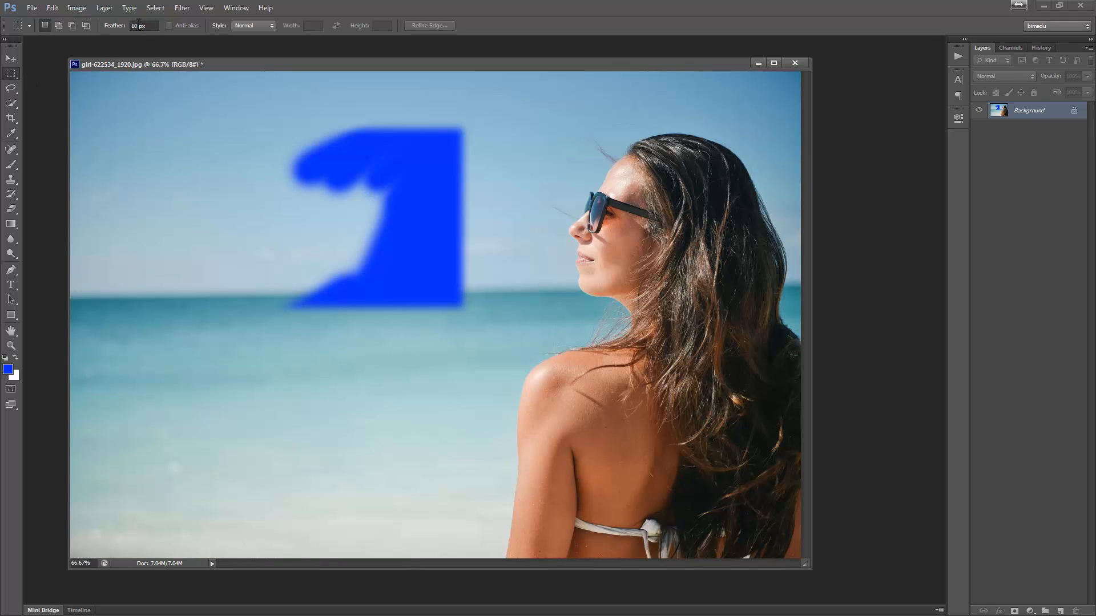
double_click(136, 25)
key(Return)
drag(117, 201, 252, 422)
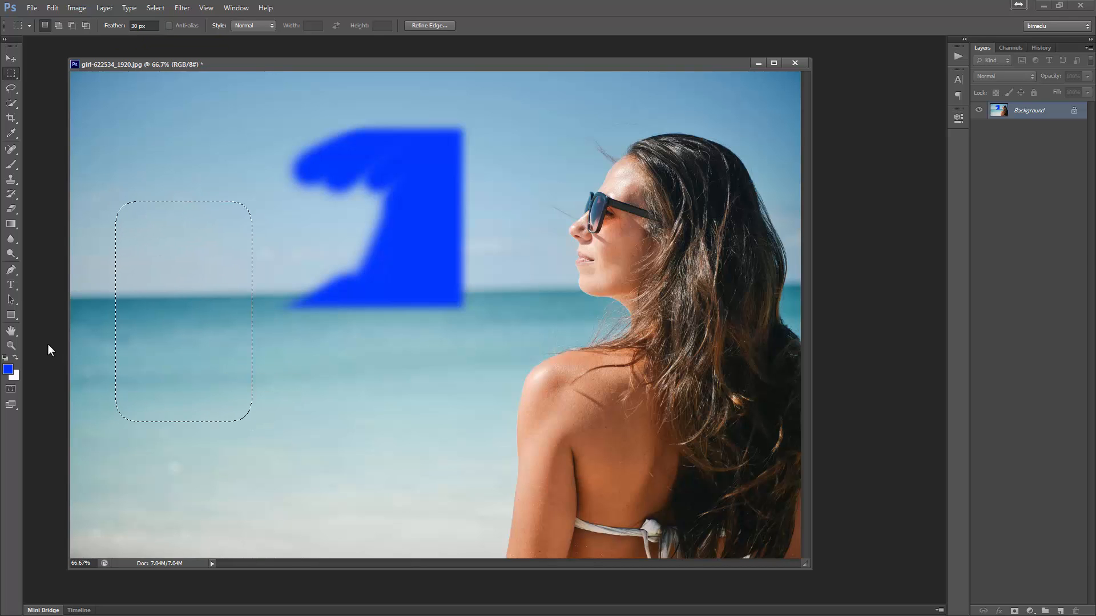
- Paint blue inside the left selection with the Brush, then deselect and paint free strokes across the sky
click(10, 164)
mouse_move(213, 395)
mouse_down()
mouse_move(279, 398)
mouse_move(258, 366)
mouse_move(242, 414)
mouse_move(253, 348)
mouse_move(228, 421)
mouse_move(233, 329)
mouse_move(241, 366)
mouse_move(266, 224)
mouse_move(223, 240)
mouse_move(242, 232)
mouse_move(239, 247)
mouse_move(232, 188)
mouse_move(236, 226)
mouse_move(165, 181)
mouse_move(191, 186)
mouse_move(144, 190)
mouse_move(118, 212)
mouse_move(125, 254)
mouse_move(217, 251)
mouse_move(133, 245)
mouse_move(147, 211)
mouse_move(255, 228)
mouse_up()
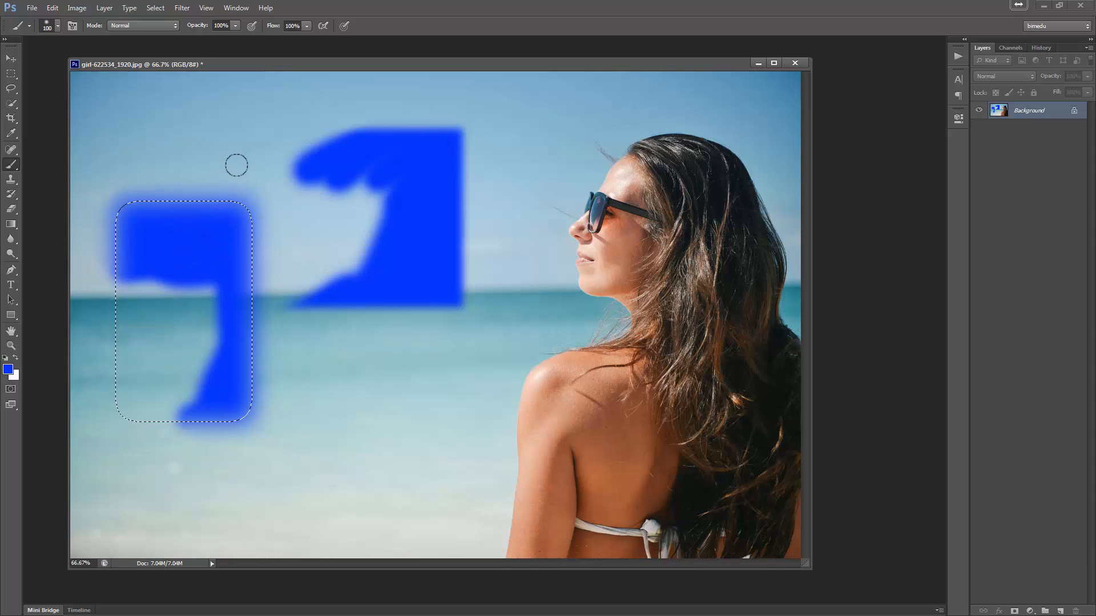
key(ctrl+d)
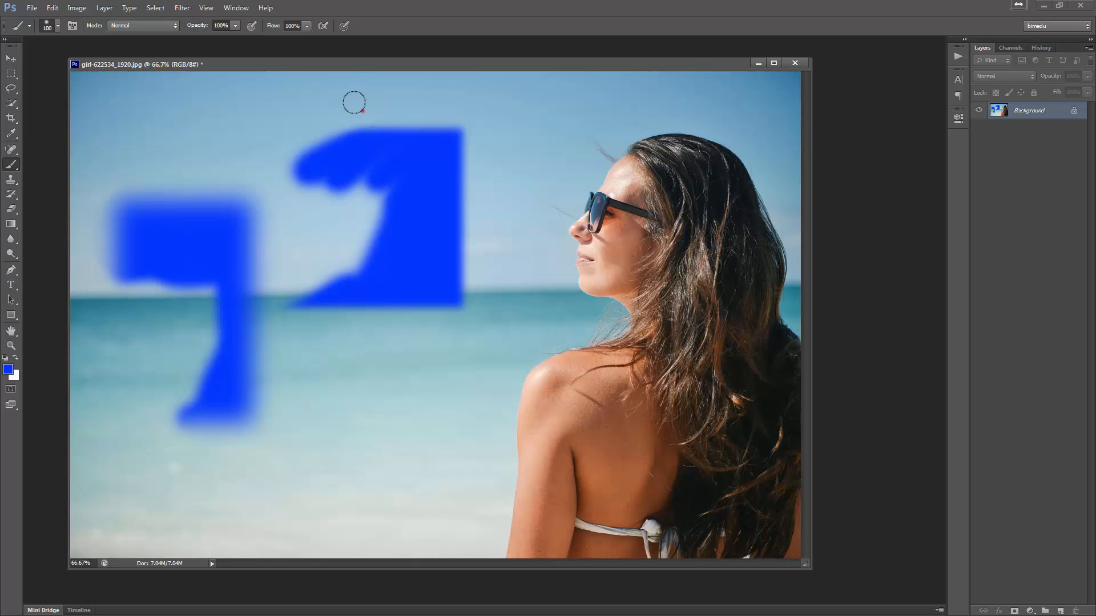
mouse_move(354, 102)
mouse_down()
mouse_move(397, 232)
mouse_move(549, 158)
mouse_up()
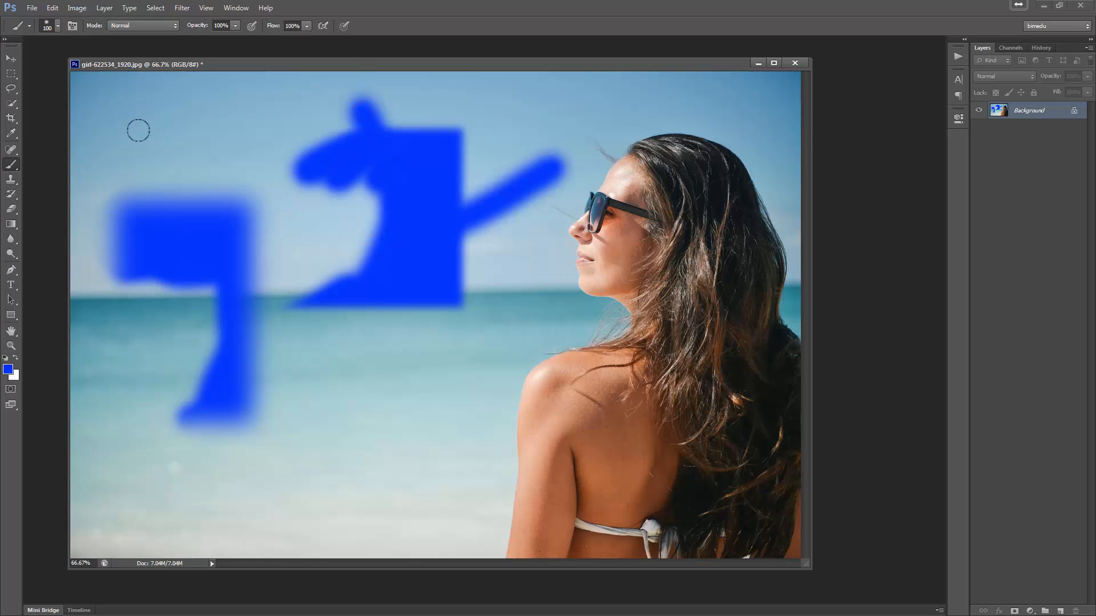
mouse_move(135, 140)
mouse_down()
mouse_move(157, 233)
mouse_move(215, 166)
mouse_up()
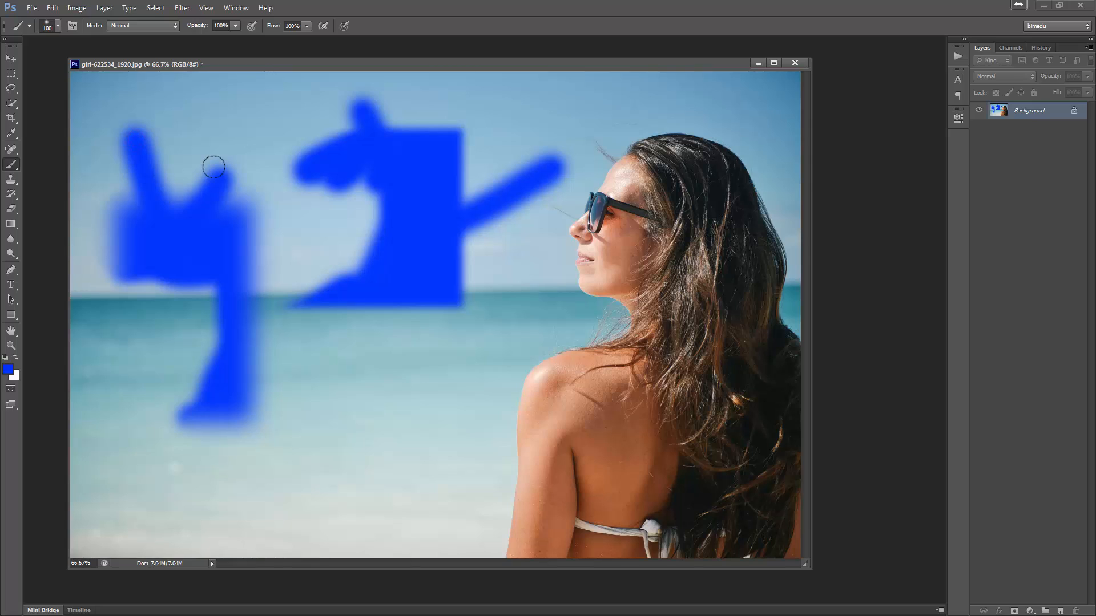
- Switch back to the Rectangular Marquee and step backward through history to remove all paint strokes and selections
click(11, 74)
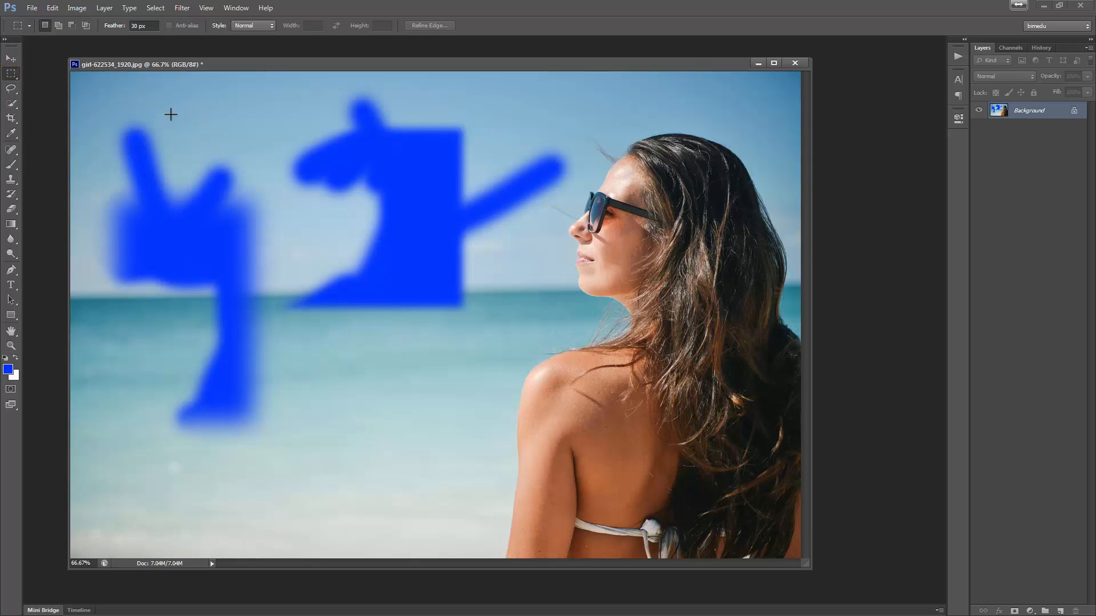
key(ctrl+alt+z)
key(ctrl+alt+z)
key(ctrl+alt+z)
key(ctrl+alt+z)
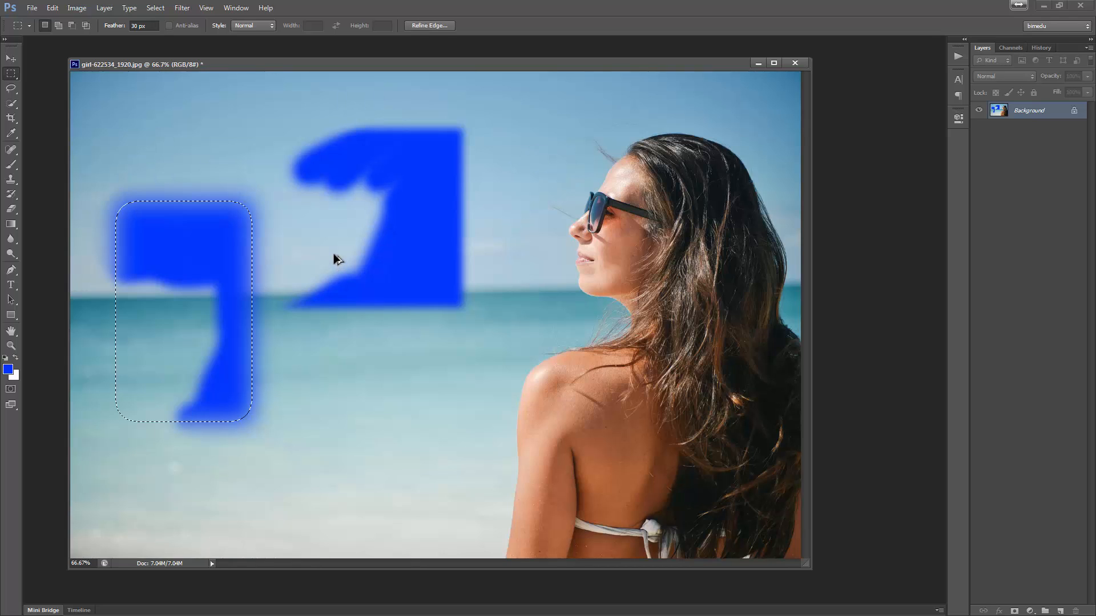
key(ctrl+alt+z)
key(ctrl+alt+z)
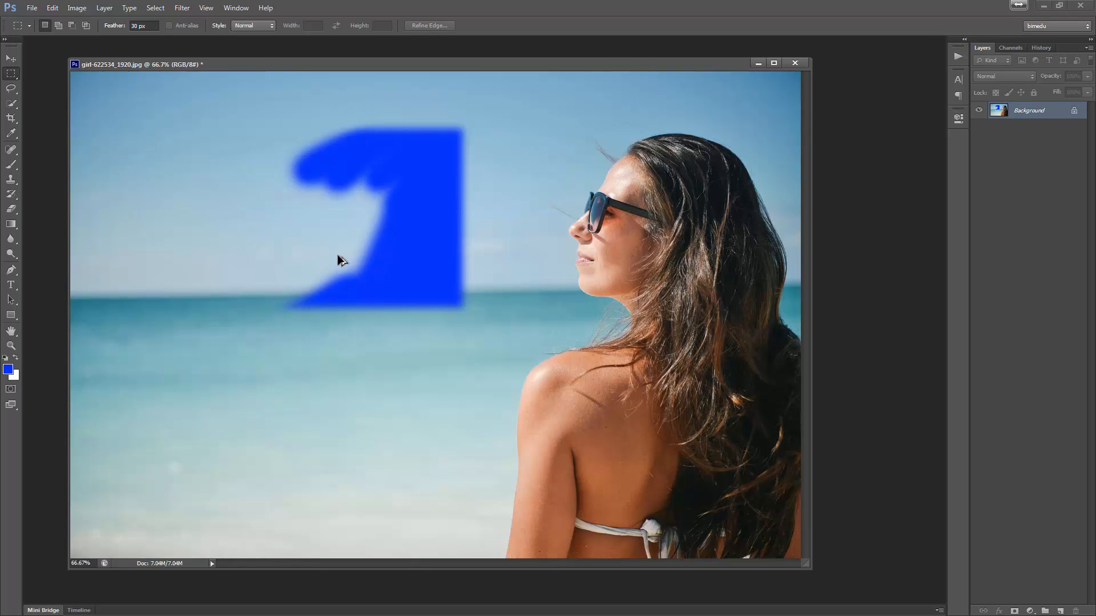
key(ctrl+alt+z)
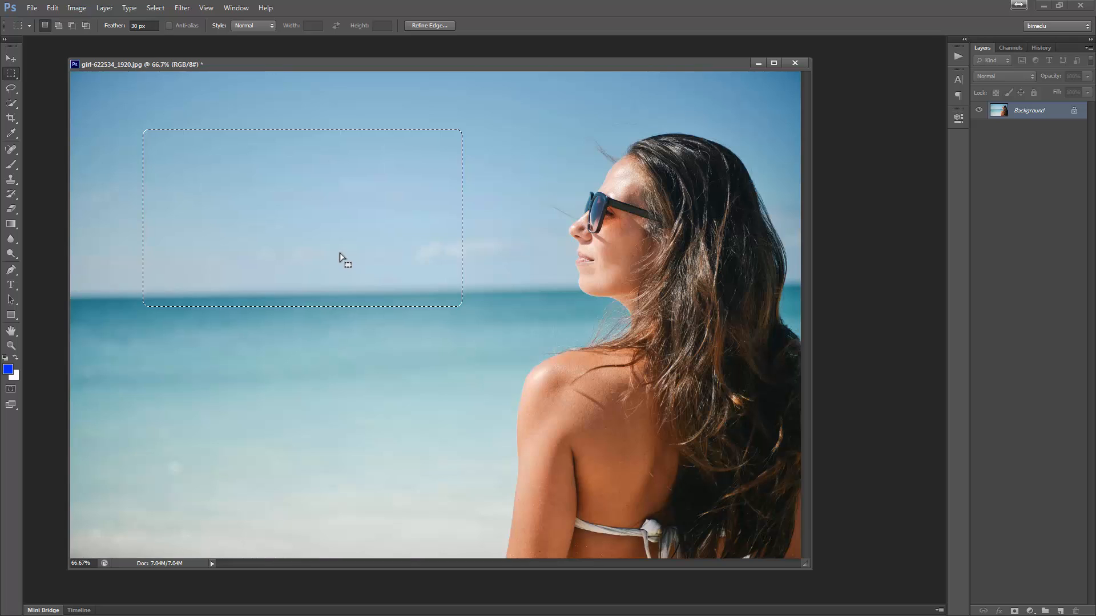
key(ctrl+alt+z)
- Reset the feather to 0 px and change the marquee style to Fixed Ratio
click(132, 25)
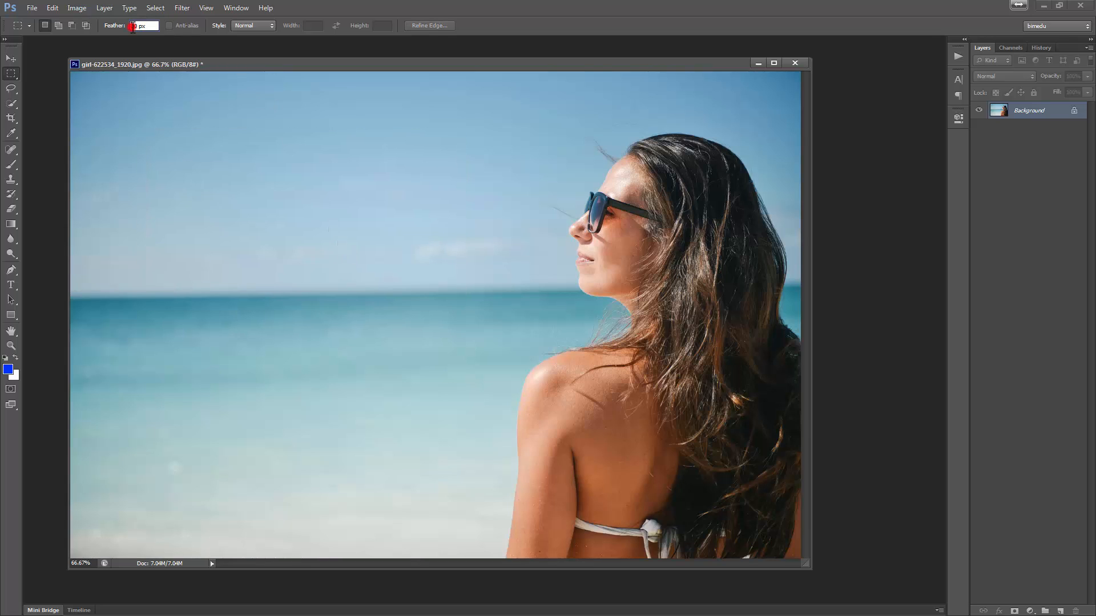
key(Return)
click(271, 26)
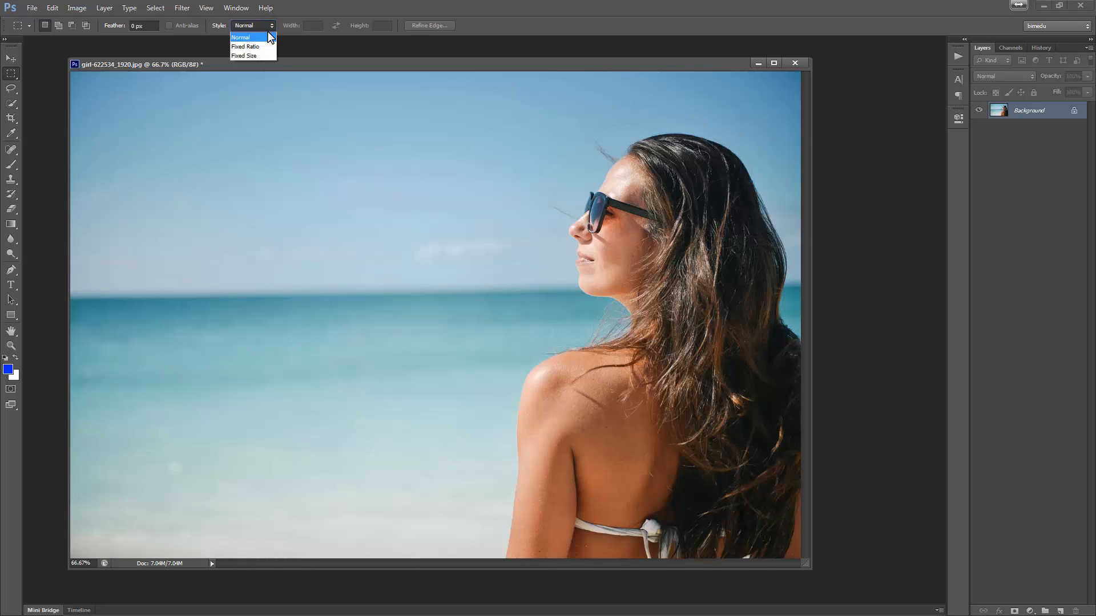
click(266, 46)
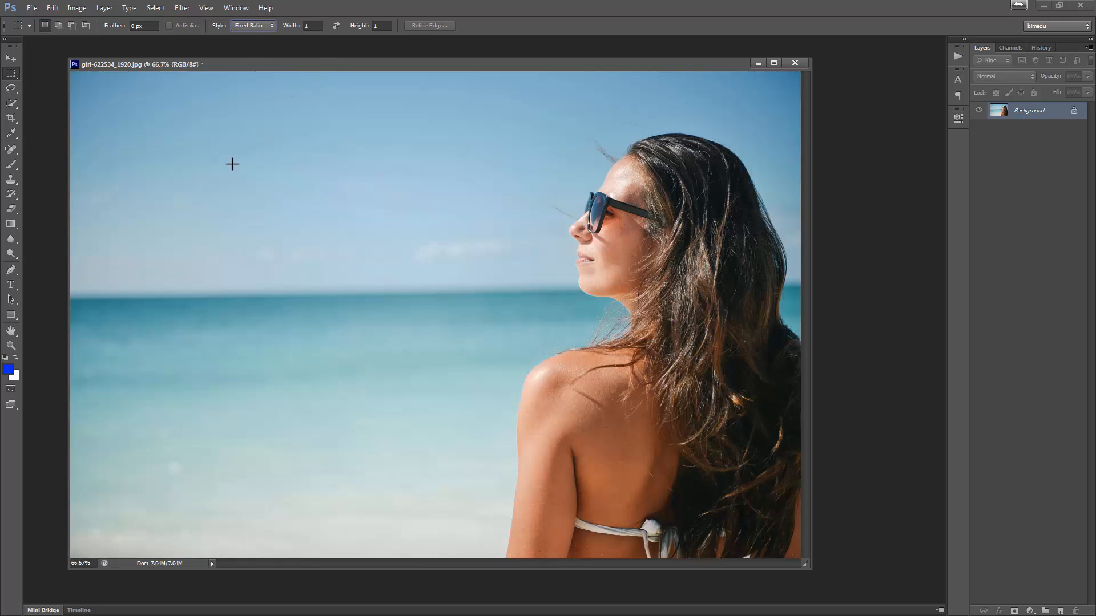
- Change the style to Fixed Size and place 64 px square selections in the sky
click(249, 26)
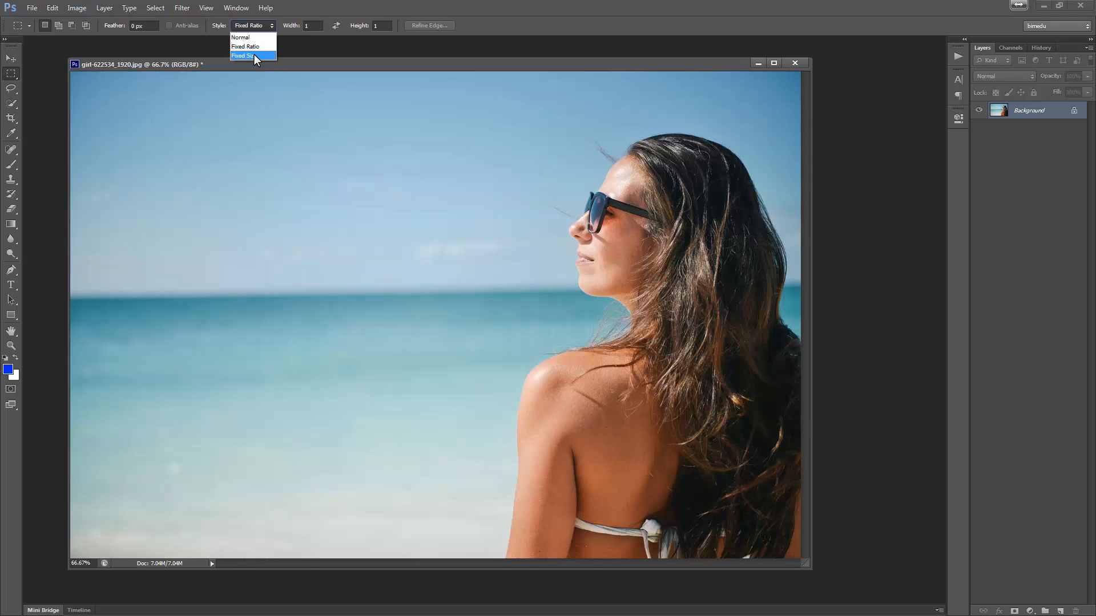
click(255, 55)
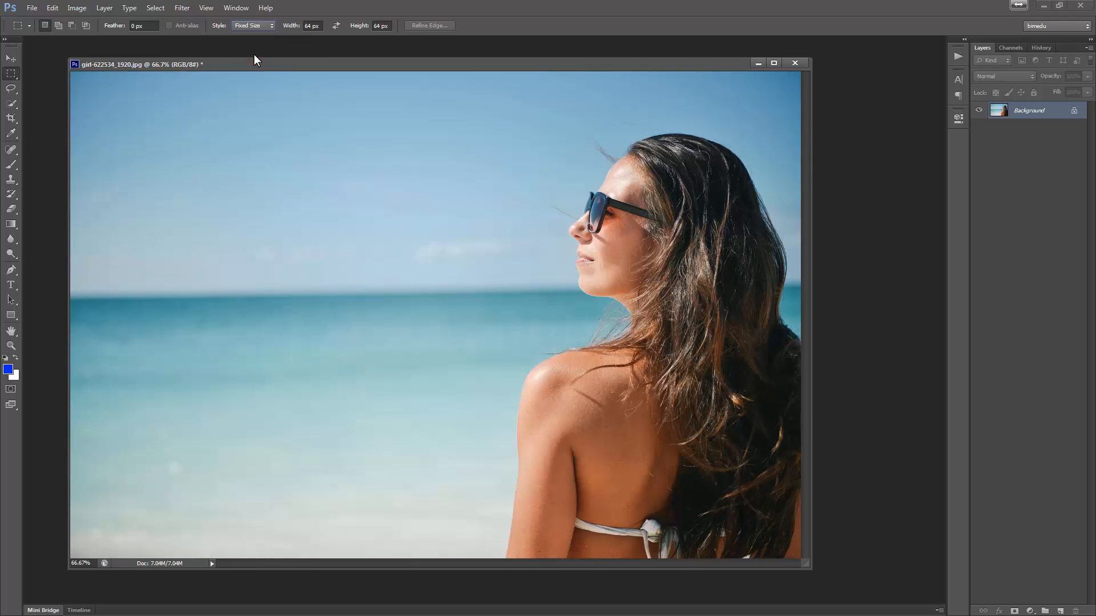
drag(204, 191, 274, 246)
click(224, 159)
click(215, 191)
- Return to Fixed Ratio, set the height ratio to 2, draw a 1:2 rectangle, and deselect
click(249, 25)
text(2)
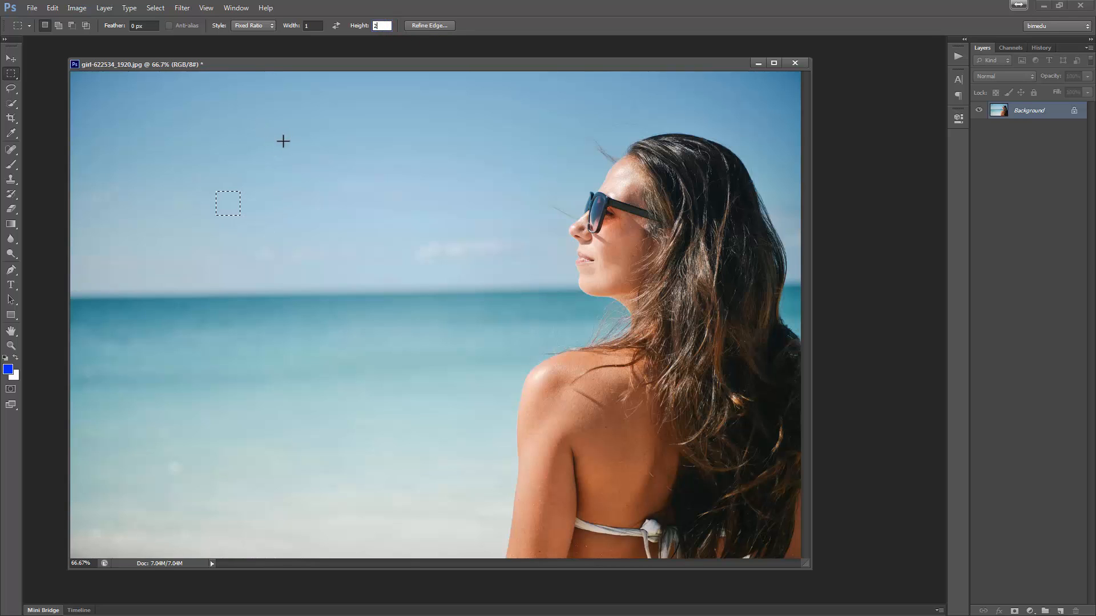
drag(263, 132, 577, 358)
key(ctrl+d)
- Switch to the Elliptical Marquee Tool and draw several elliptical selections over the sky and sea
click(11, 73)
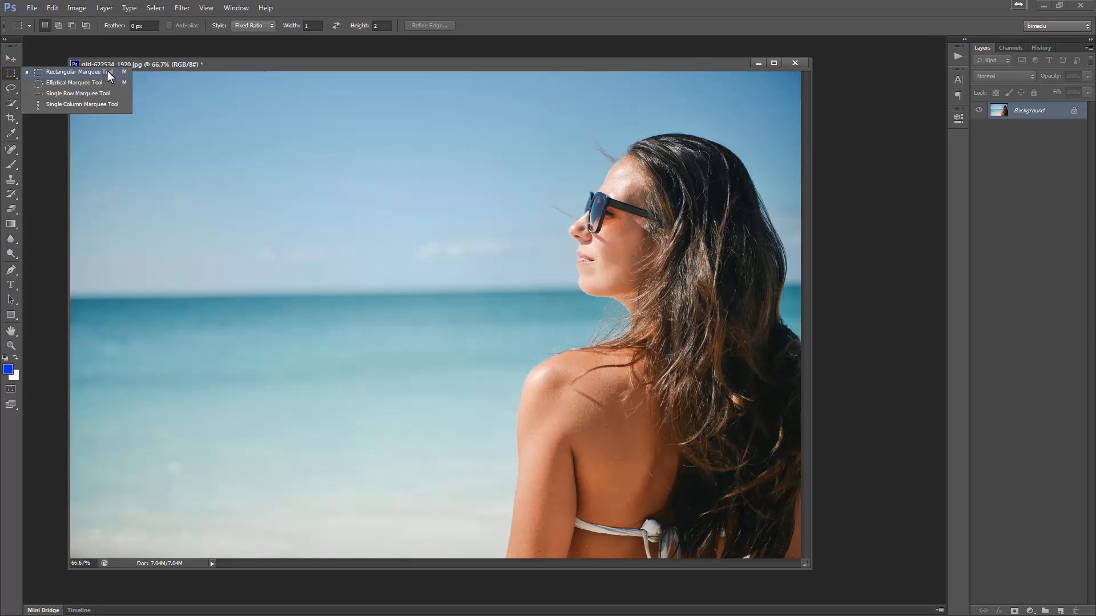
click(74, 84)
drag(165, 140, 365, 382)
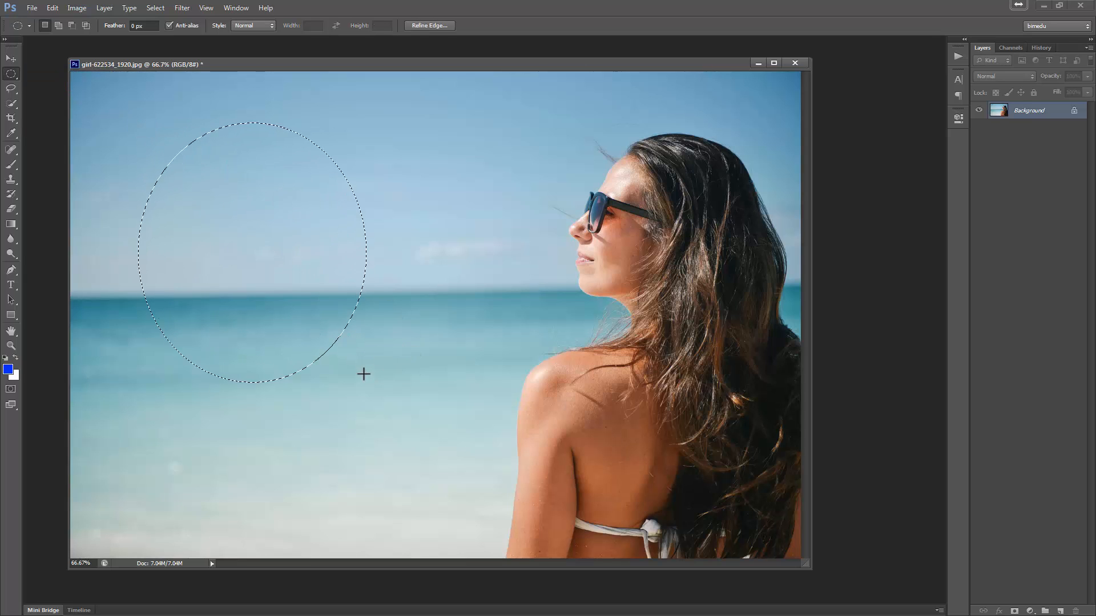
click(255, 145)
drag(194, 108, 466, 421)
click(197, 219)
drag(165, 130, 571, 445)
click(198, 142)
- Select a one-pixel row in the sky with the Single Row Marquee Tool, then deselect
click(6, 73)
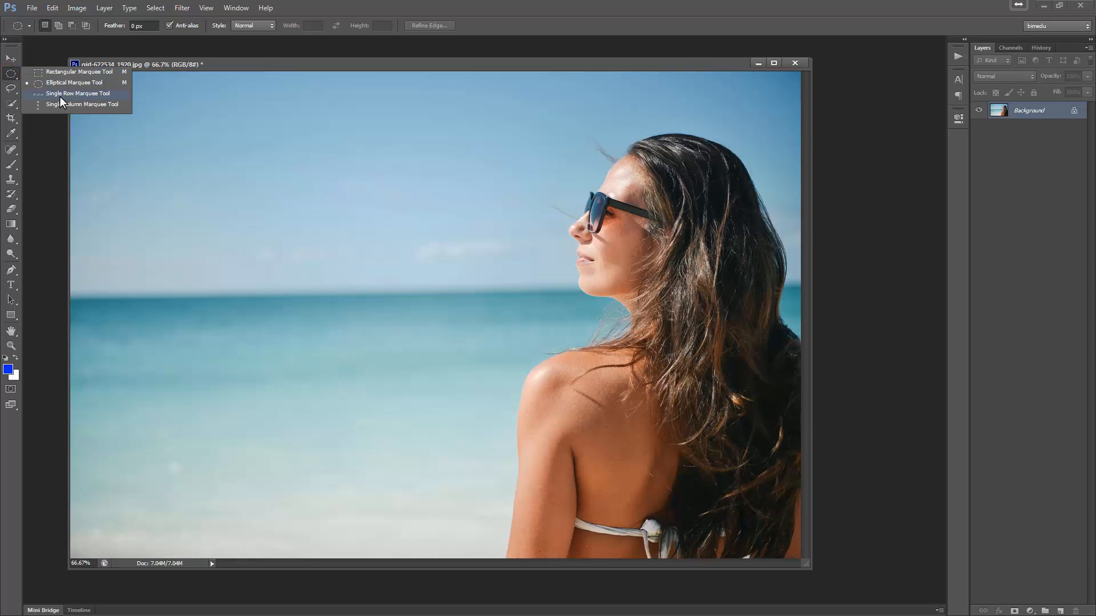
click(60, 96)
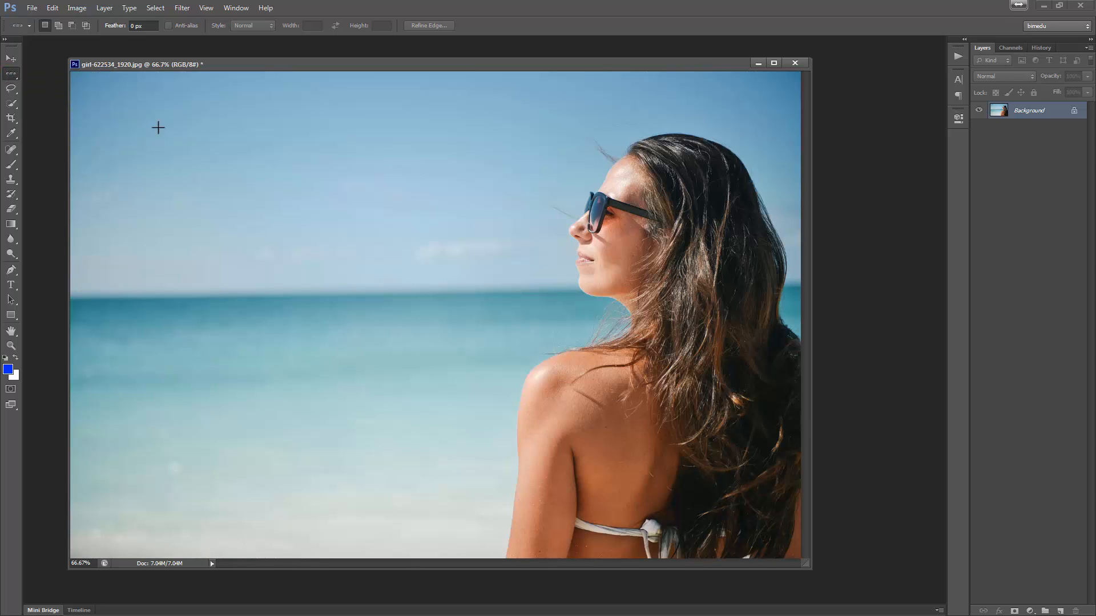
click(310, 163)
key(ctrl+d)
- Select a one-pixel column with the Single Column Marquee Tool, then deselect
click(12, 74)
click(55, 105)
click(299, 188)
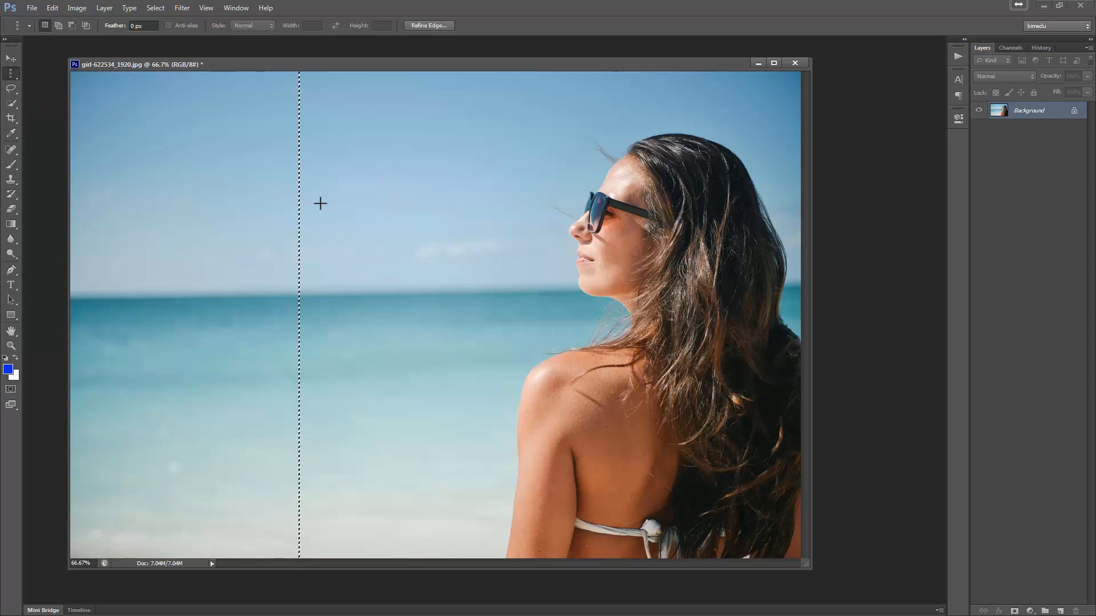
click(296, 200)
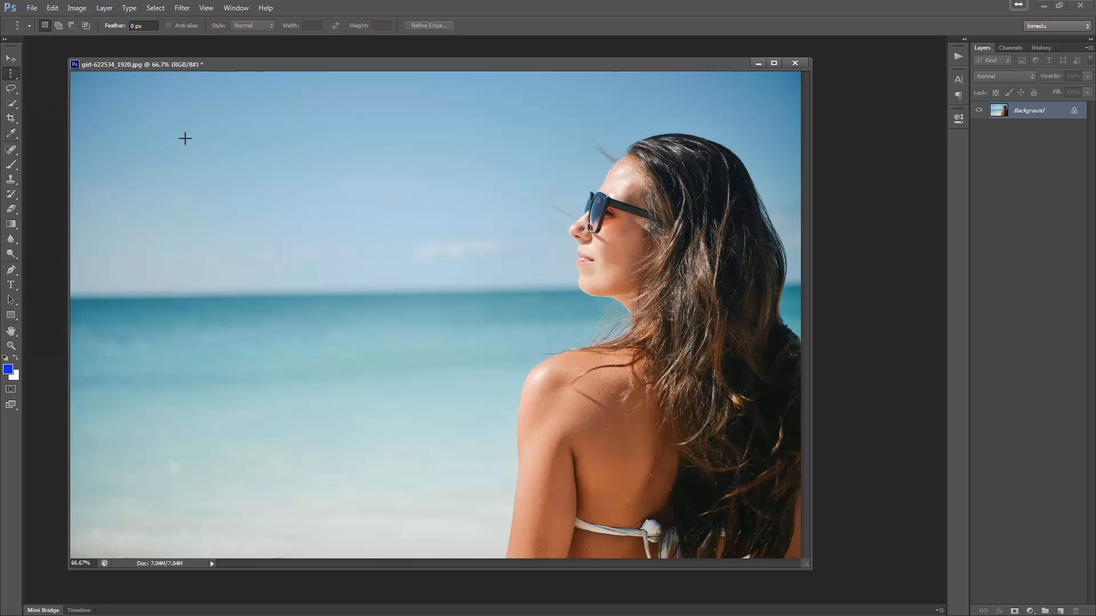
- Switch from the marquee tools to the Lasso Tool
click(9, 73)
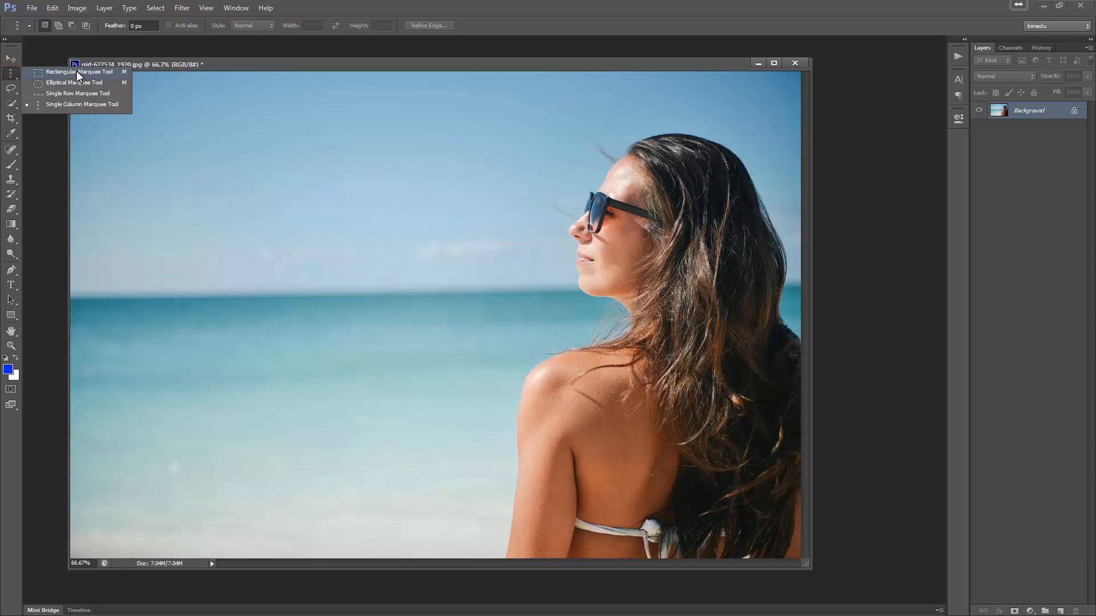
click(77, 71)
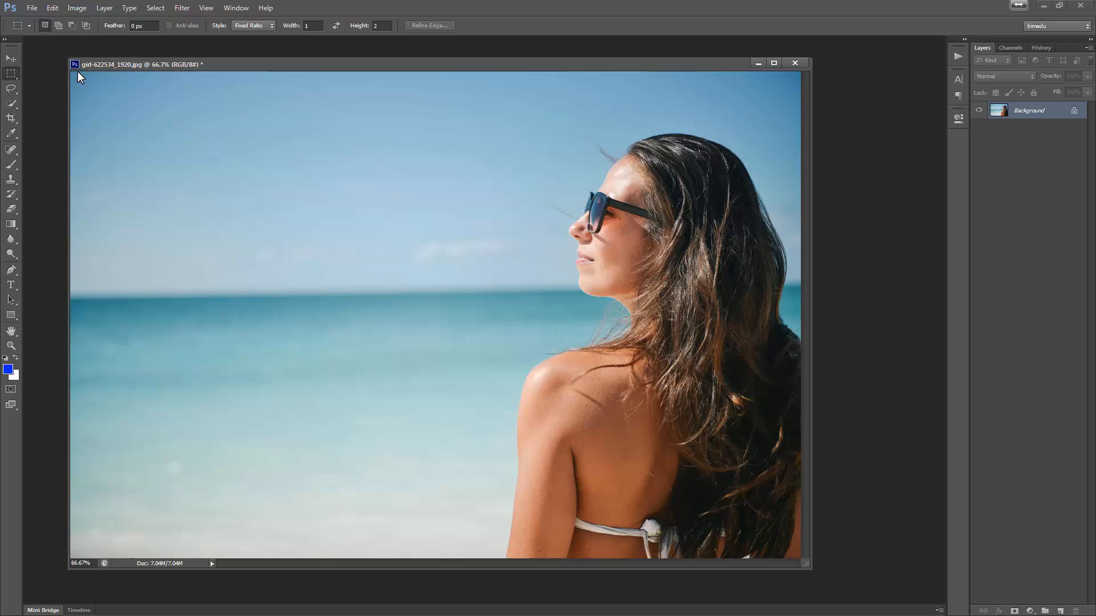
click(9, 90)
click(48, 87)
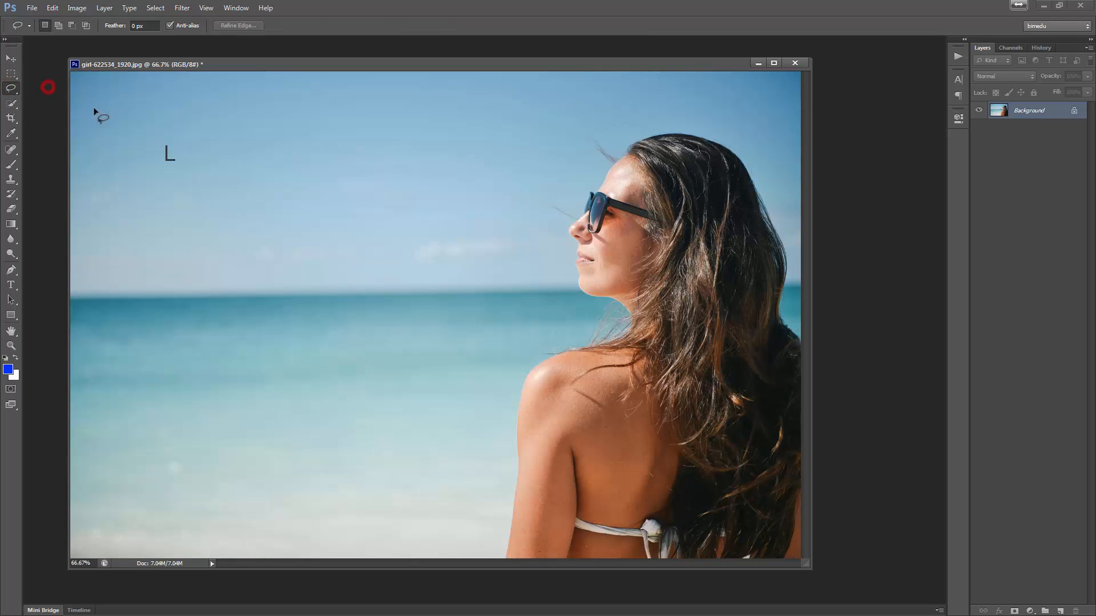
- Draw a freehand lasso selection in the sky and add another loop to it
mouse_move(276, 310)
mouse_down()
mouse_move(235, 273)
mouse_move(234, 183)
mouse_move(293, 150)
mouse_move(373, 187)
mouse_move(402, 261)
mouse_move(368, 317)
mouse_move(289, 335)
mouse_move(188, 292)
mouse_move(227, 205)
mouse_up()
mouse_move(399, 140)
mouse_down()
mouse_move(457, 193)
mouse_move(418, 300)
mouse_move(315, 224)
mouse_move(360, 145)
mouse_move(398, 138)
mouse_up()
key(shift)
mouse_move(278, 172)
mouse_down()
mouse_move(298, 335)
mouse_move(297, 184)
mouse_up()
- Subtract a freehand area from the lasso selection, then intersect it with another freehand loop
key(alt)
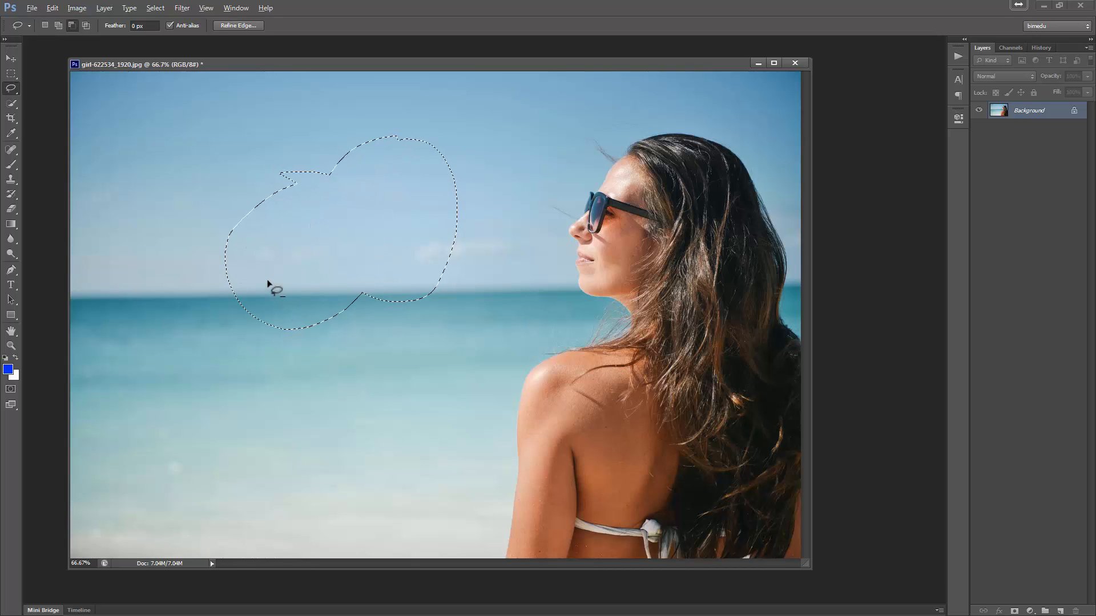
mouse_move(261, 280)
mouse_down()
mouse_move(342, 369)
mouse_move(204, 269)
mouse_move(244, 355)
mouse_up()
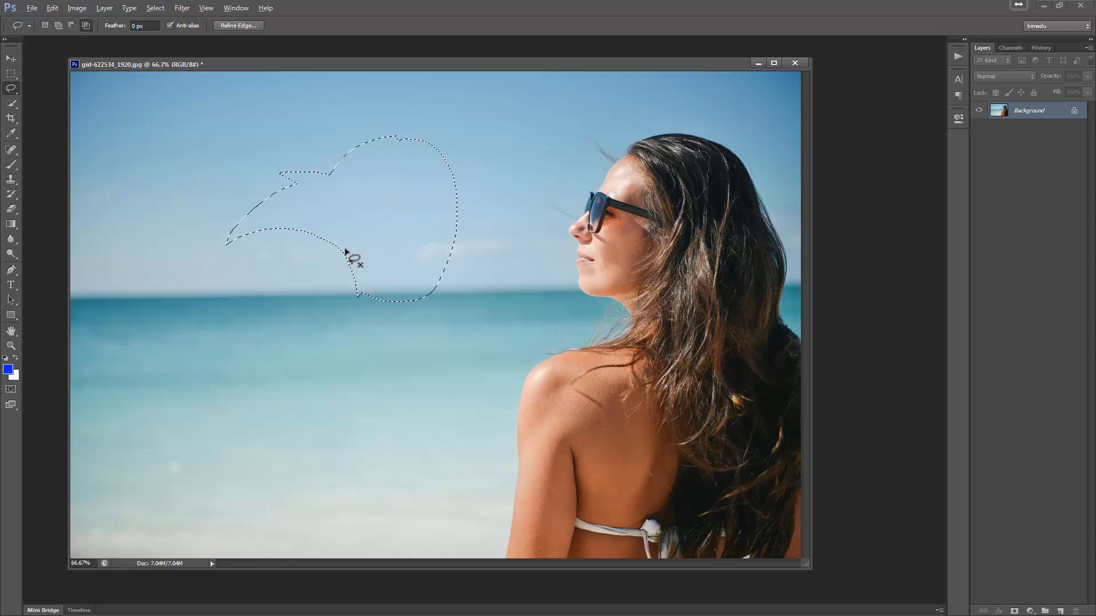
key(shift+alt)
mouse_move(341, 265)
mouse_down()
mouse_move(388, 153)
mouse_move(343, 277)
mouse_up()
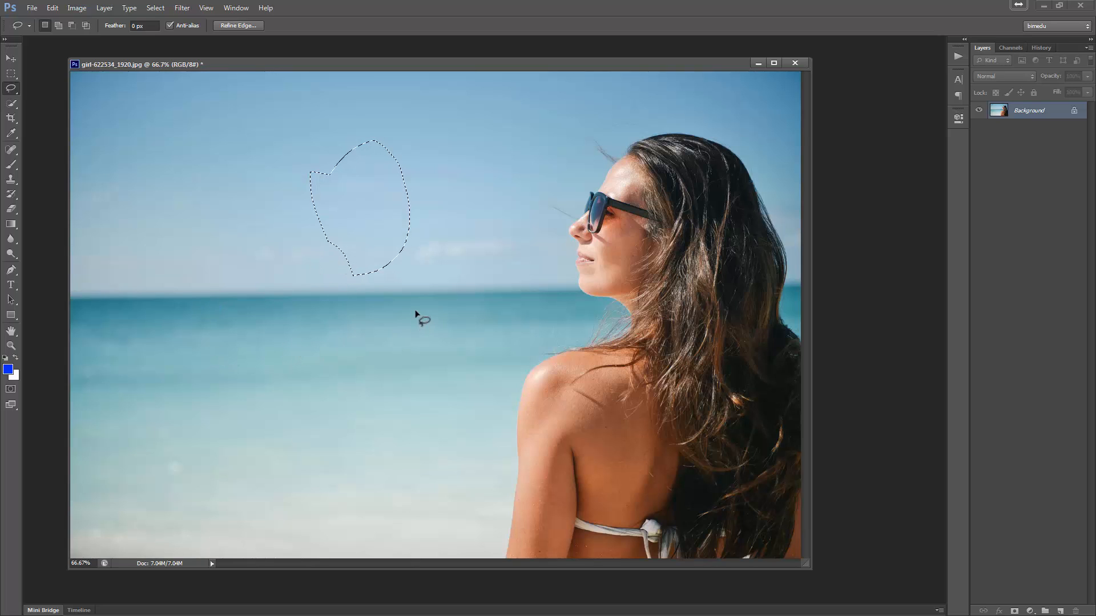
- Draw a straight-sided lasso selection spanning the sky and sea using point-to-point segments
key(ctrl+d)
mouse_move(351, 296)
mouse_down()
mouse_move(416, 238)
mouse_move(378, 201)
mouse_move(293, 179)
mouse_move(227, 245)
mouse_move(255, 356)
mouse_move(368, 378)
mouse_move(459, 318)
mouse_move(454, 223)
mouse_move(413, 174)
mouse_move(317, 184)
mouse_move(281, 205)
mouse_move(268, 309)
mouse_move(324, 367)
mouse_move(431, 338)
mouse_move(422, 262)
mouse_move(358, 283)
mouse_up()
click(359, 272)
click(339, 242)
click(360, 211)
click(403, 201)
click(448, 224)
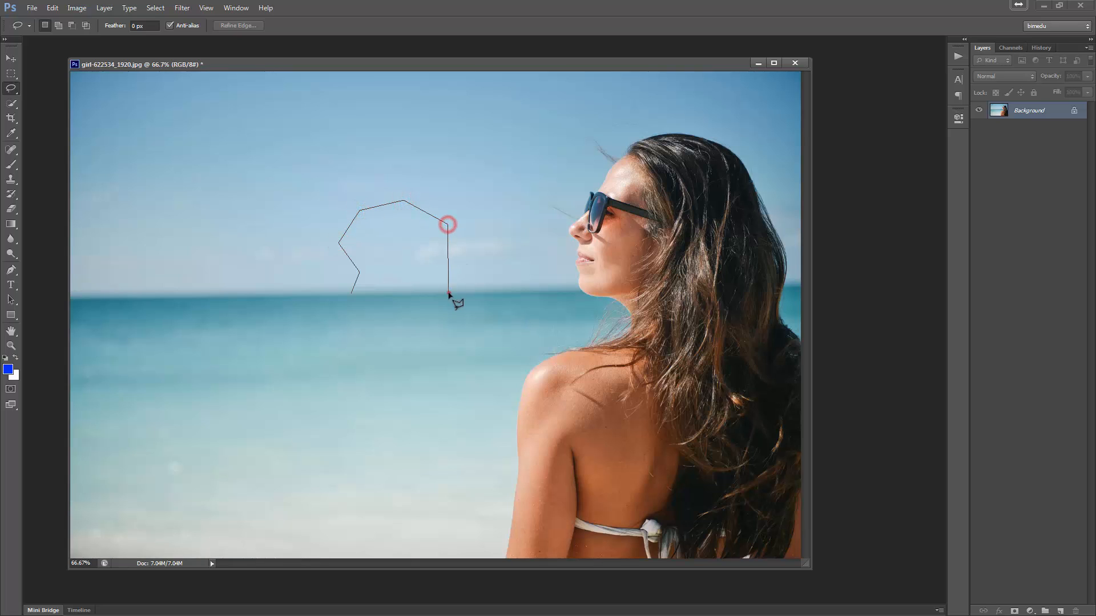
click(448, 293)
click(341, 355)
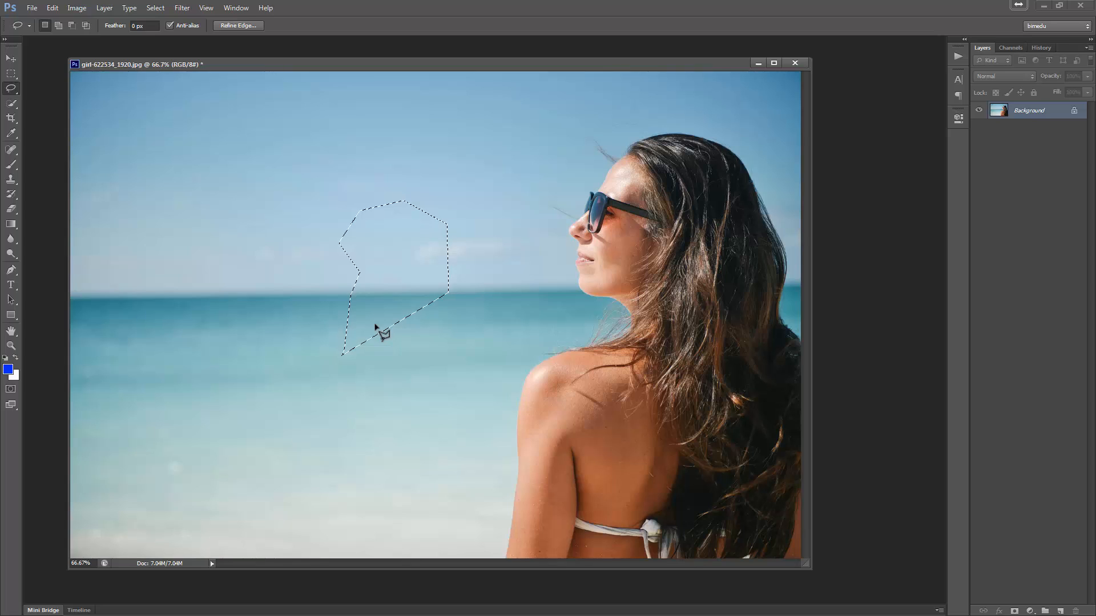
- Deselect and draw another straight-sided lasso selection in the sky, closing the outline
key(ctrl+d)
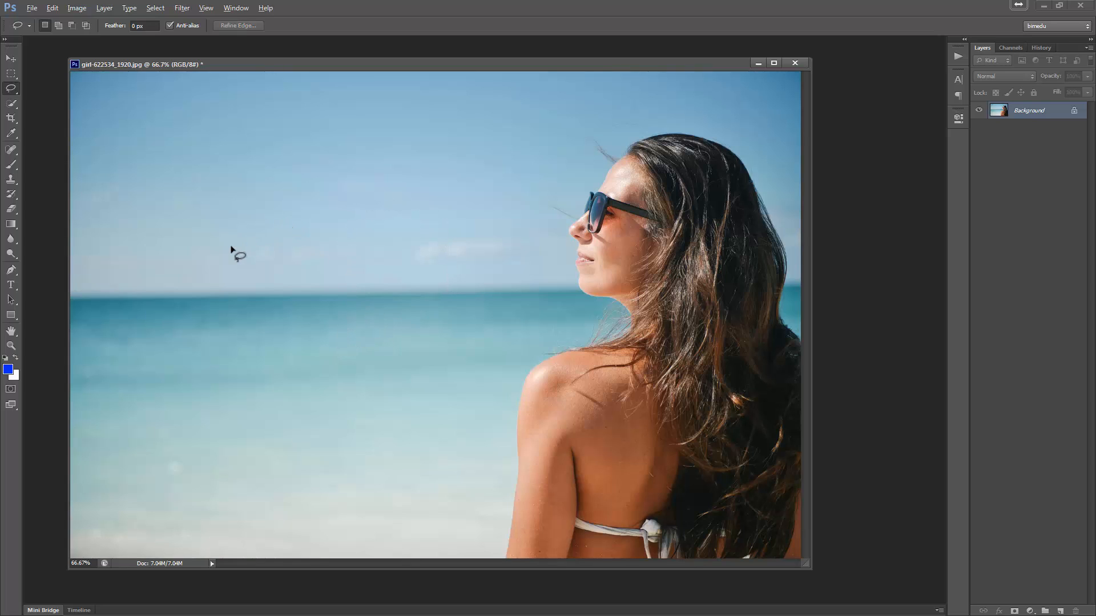
drag(232, 247, 239, 201)
click(329, 179)
click(374, 195)
click(399, 244)
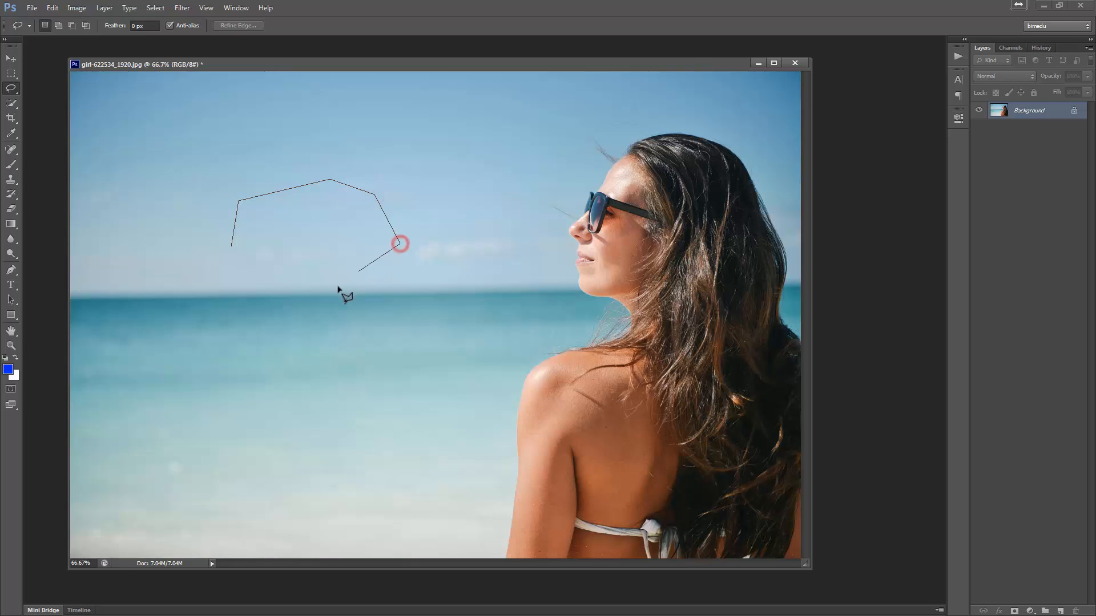
click(333, 292)
click(233, 311)
click(214, 286)
key(Return)
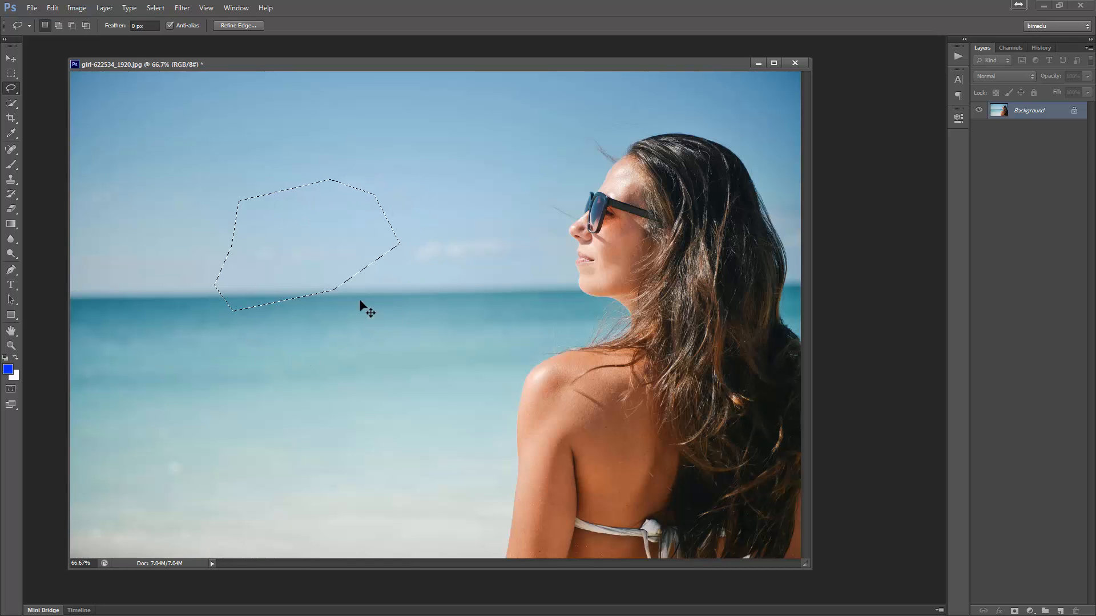
- Draw a lasso selection over the sky and sea mixing a freehand curve with straight segments
click(340, 221)
mouse_move(320, 266)
mouse_down()
mouse_move(402, 182)
mouse_move(409, 226)
mouse_move(546, 263)
mouse_move(610, 308)
mouse_move(587, 346)
mouse_move(398, 324)
mouse_move(291, 273)
mouse_move(300, 131)
mouse_move(390, 101)
mouse_move(449, 128)
mouse_move(490, 244)
mouse_move(523, 236)
mouse_move(551, 284)
mouse_up()
click(495, 254)
alt+click(477, 310)
alt+click(344, 368)
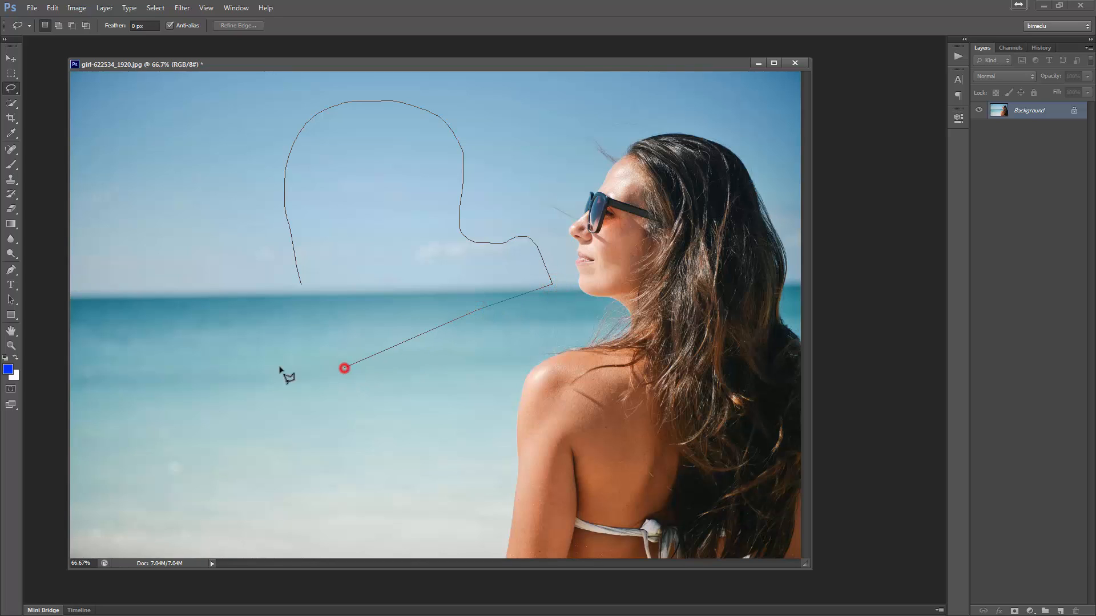
alt+click(229, 354)
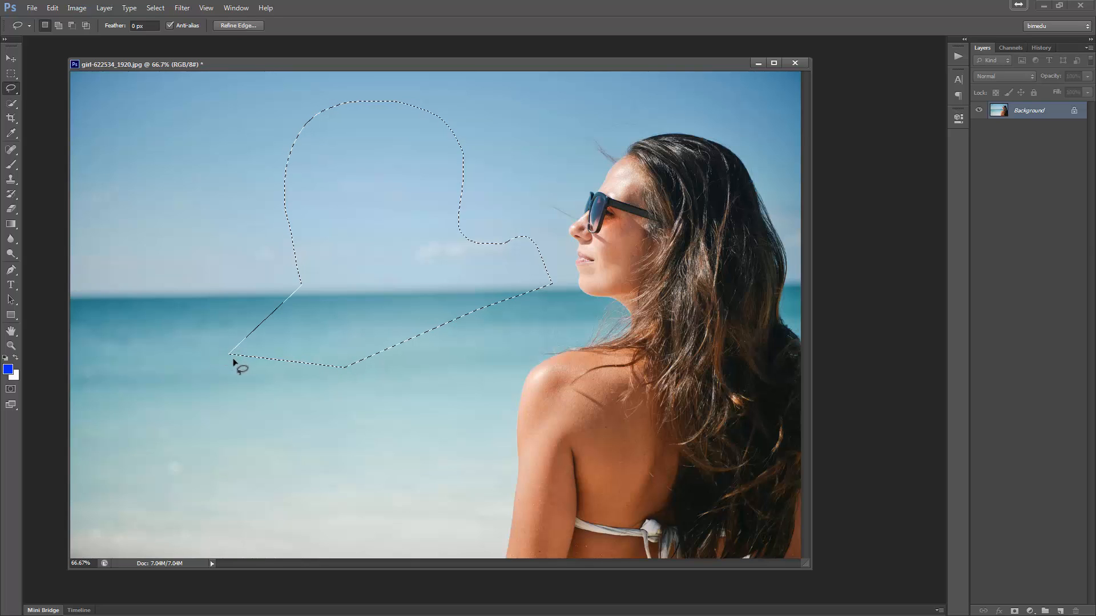
- Switch to the Polygonal Lasso Tool, draw a closed polygonal selection in the sky, and deselect it
key(ctrl+d)
click(10, 87)
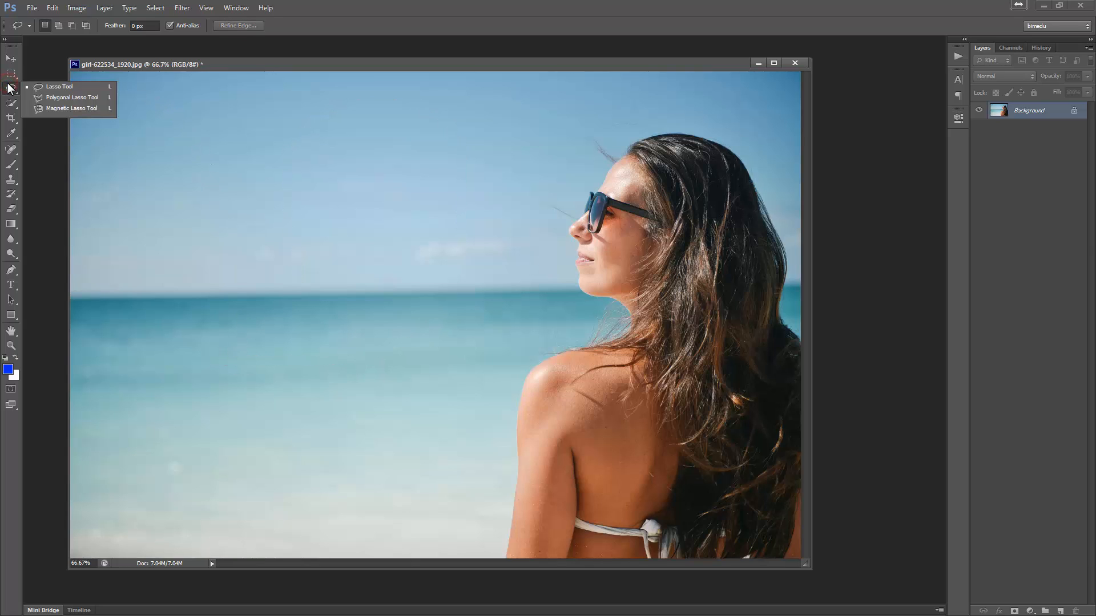
click(75, 97)
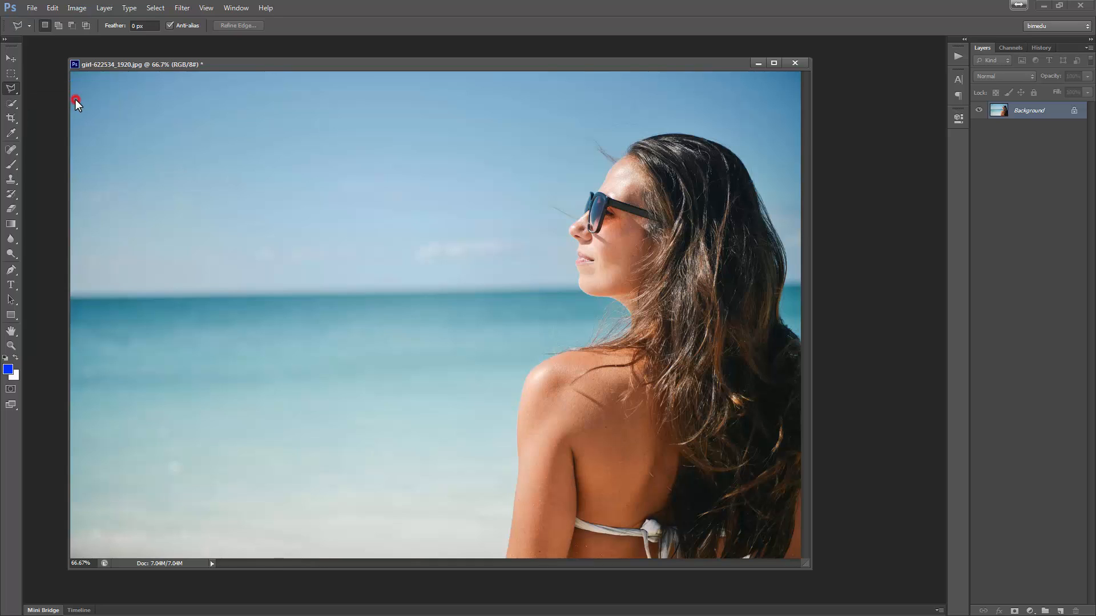
click(197, 193)
click(334, 161)
click(350, 212)
click(341, 263)
click(317, 296)
click(252, 297)
click(202, 259)
click(196, 194)
key(ctrl+d)
- Switch back to the Lasso Tool and draw a straight-sided selection in the sky, closing it
click(8, 89)
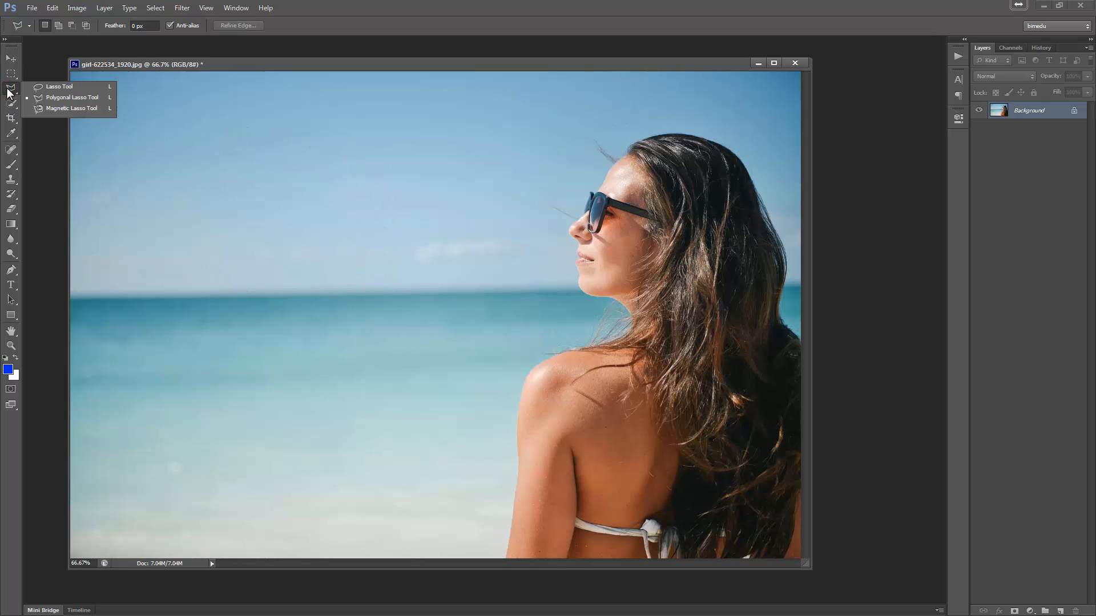
click(47, 86)
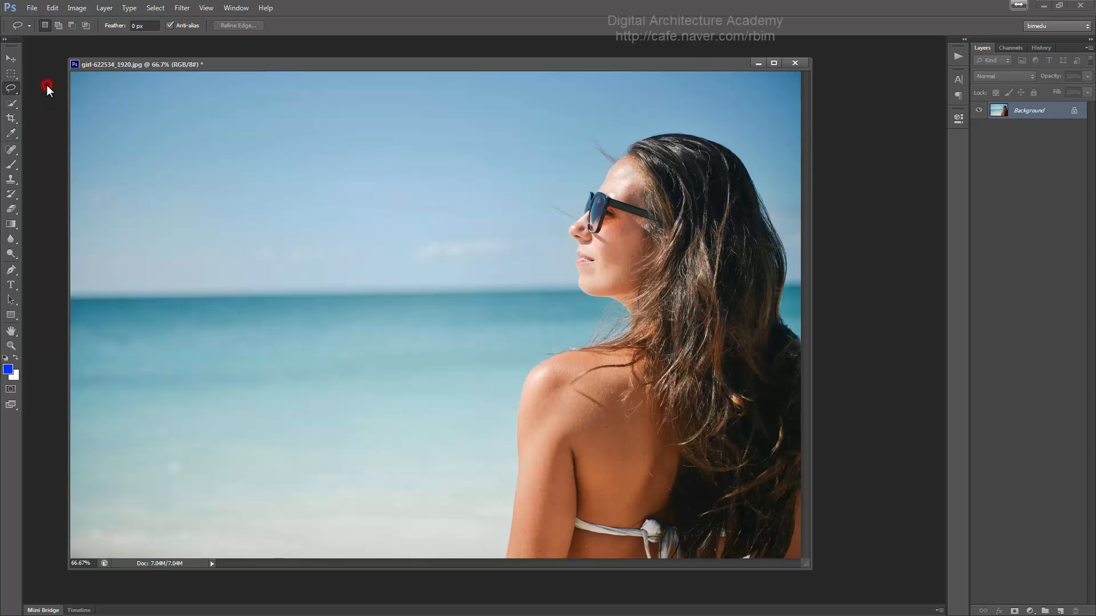
click(326, 181)
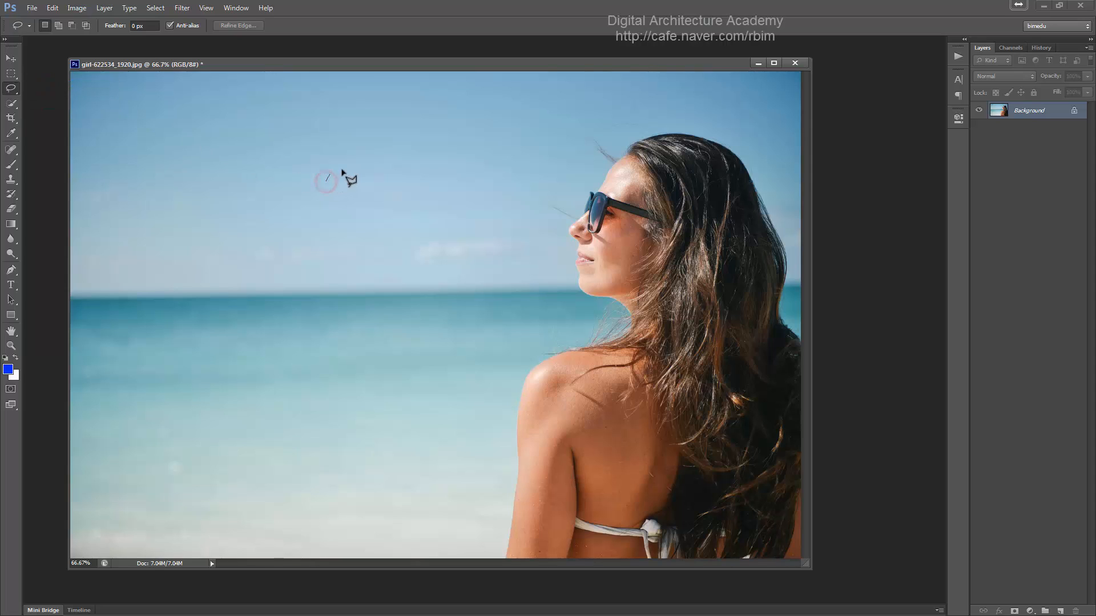
click(342, 169)
click(399, 160)
click(426, 190)
click(420, 242)
click(370, 258)
click(329, 248)
click(322, 217)
click(303, 193)
key(Return)
- Draw a lasso selection in the sky combining a freehand curve with a straight closing segment
mouse_move(217, 243)
mouse_down()
mouse_move(203, 220)
mouse_move(212, 185)
mouse_move(255, 160)
mouse_move(308, 168)
mouse_move(319, 238)
mouse_up()
alt+click(289, 255)
alt+click(243, 258)
alt+click(221, 258)
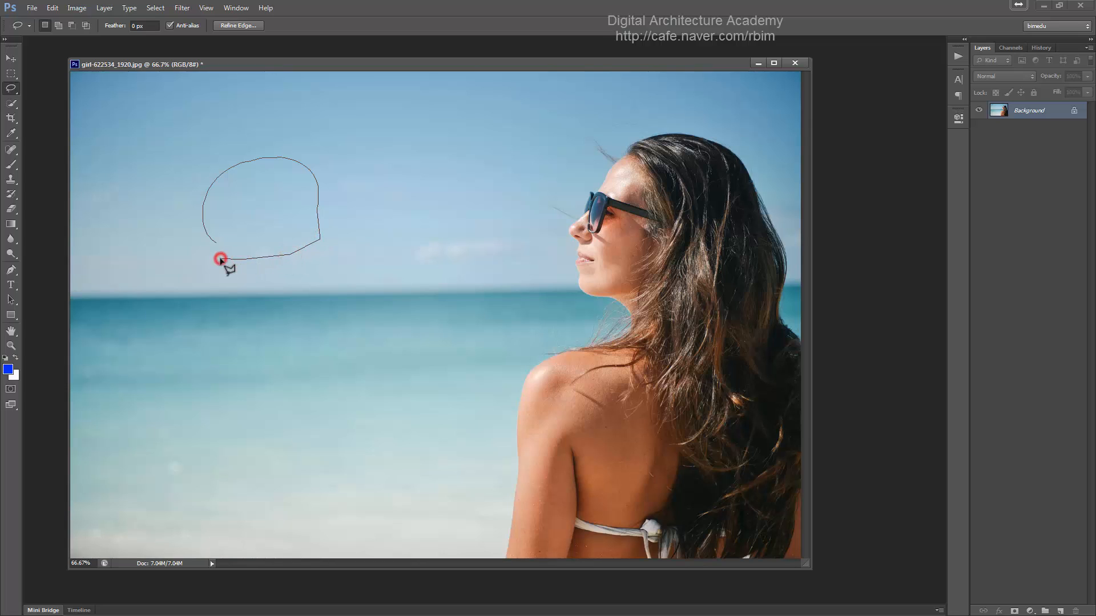
click(220, 260)
click(220, 262)
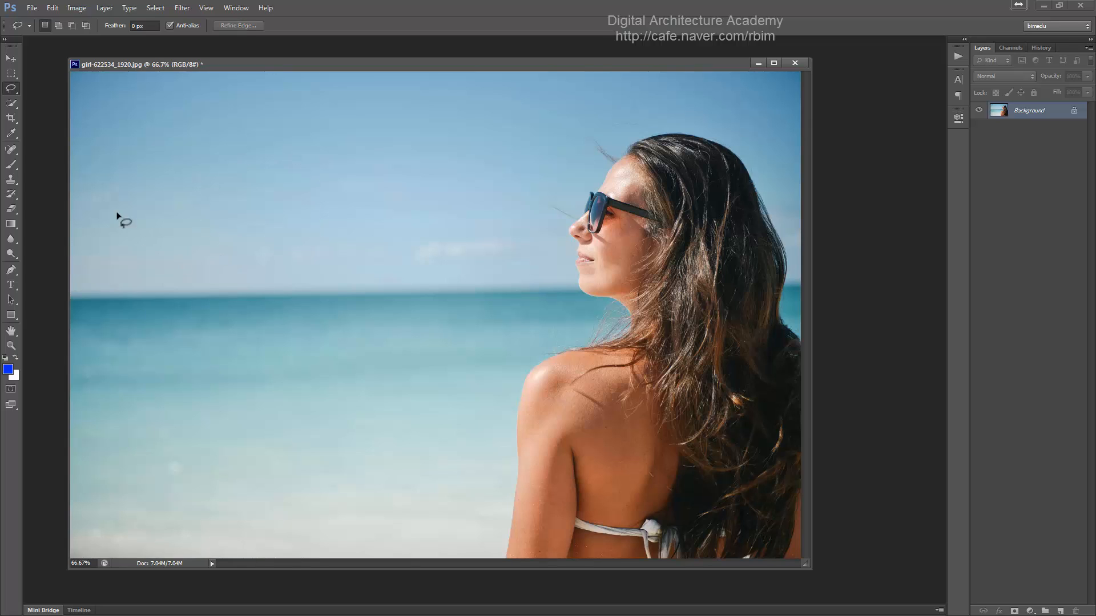
- Switch to the Quick Selection Tool and brush across the sky to select it
click(11, 103)
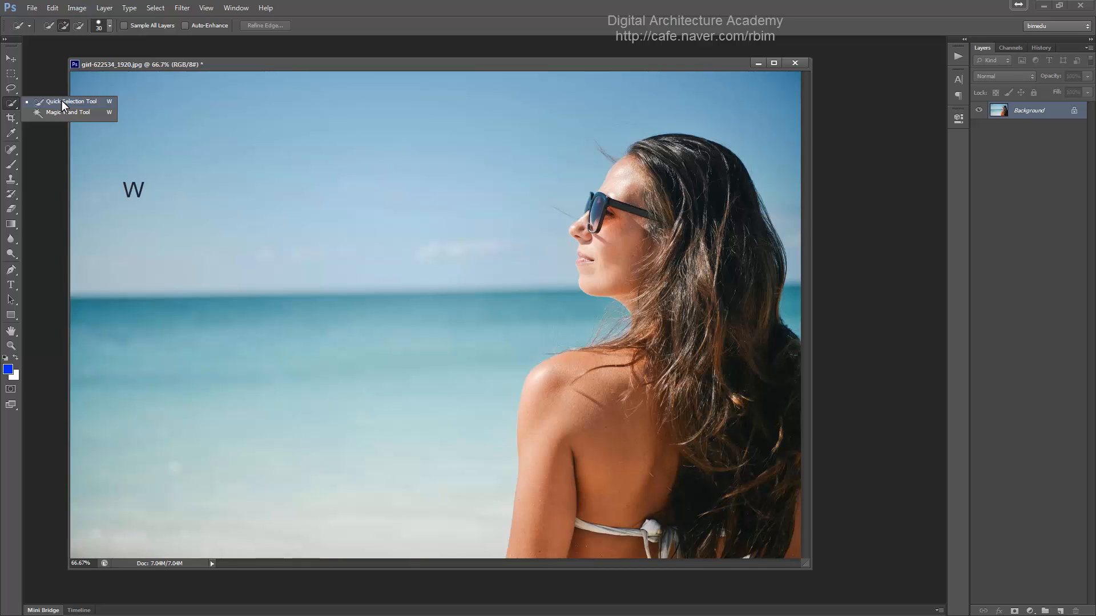
click(61, 101)
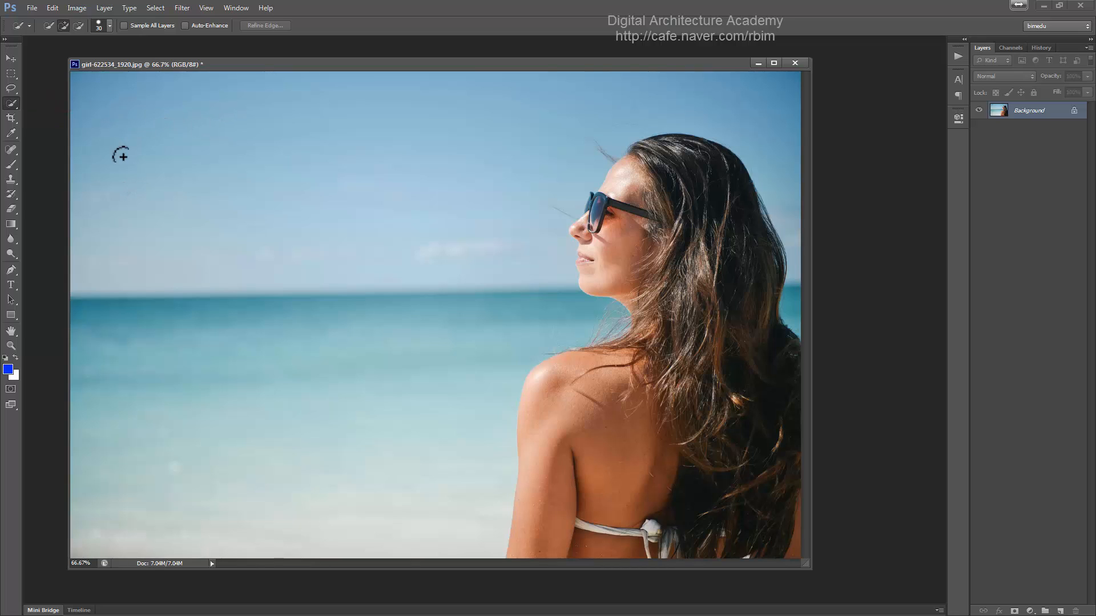
mouse_move(124, 122)
mouse_down()
mouse_move(339, 130)
mouse_move(372, 165)
mouse_move(379, 217)
mouse_move(371, 243)
mouse_up()
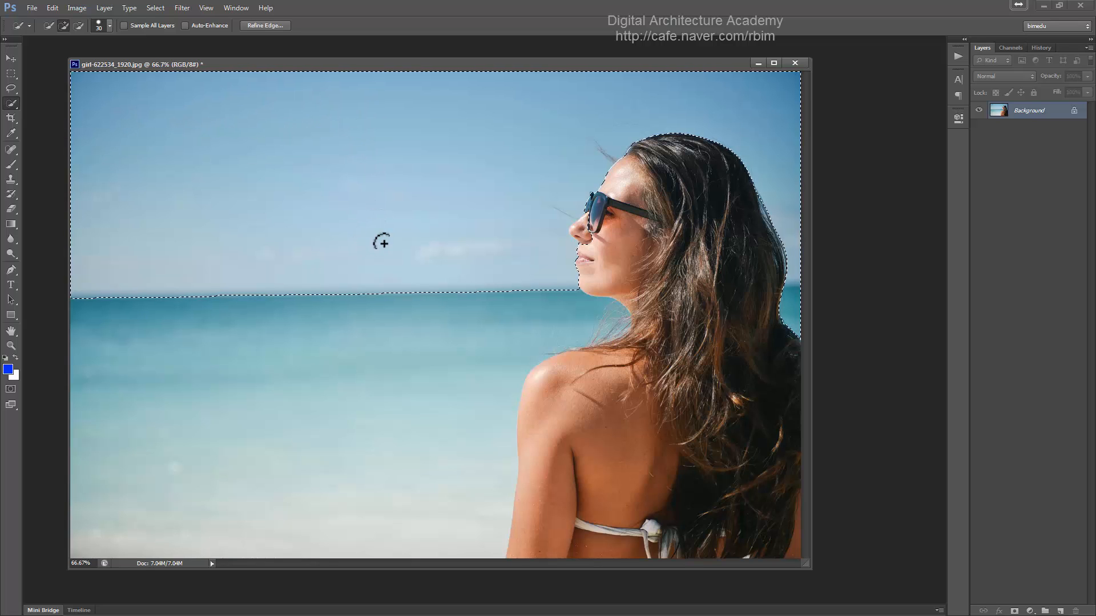
- Deselect, brush across the sea to select it, and extend the selection along the horizon
key(ctrl+d)
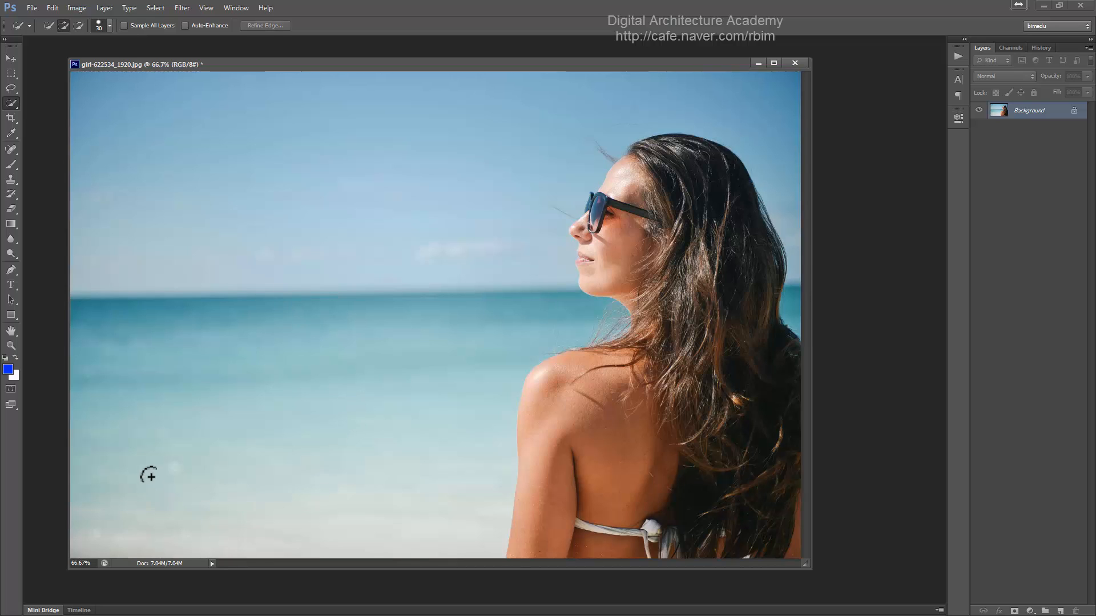
mouse_move(142, 483)
mouse_down()
mouse_move(242, 426)
mouse_move(280, 420)
mouse_move(360, 441)
mouse_move(384, 484)
mouse_move(401, 422)
mouse_move(444, 348)
mouse_move(540, 295)
mouse_move(616, 291)
mouse_move(637, 308)
mouse_move(530, 445)
mouse_move(125, 523)
mouse_up()
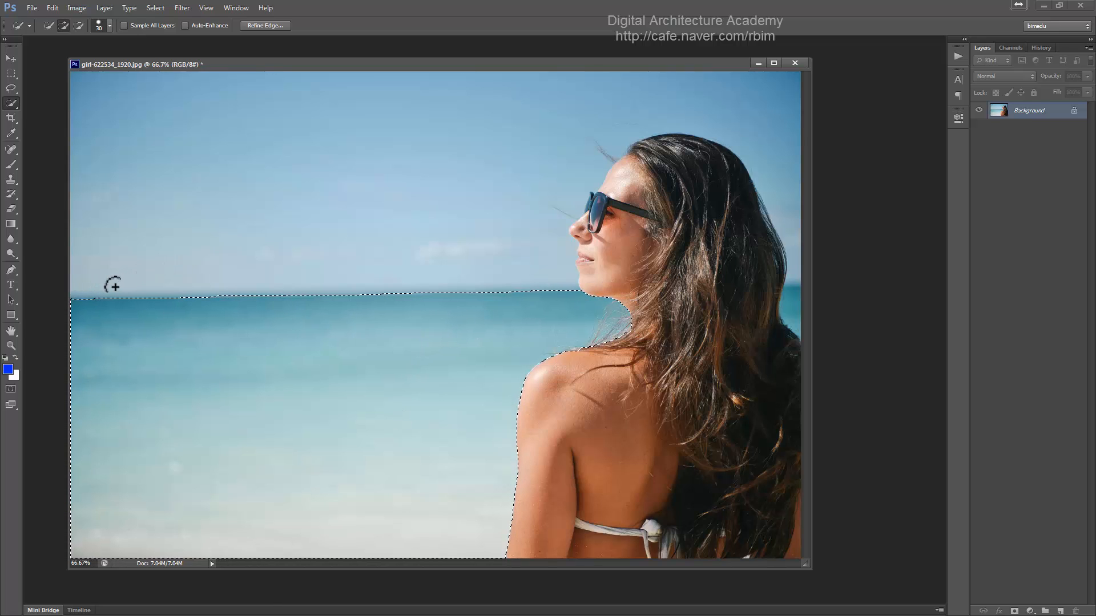
mouse_move(116, 283)
mouse_down()
mouse_move(173, 237)
mouse_move(372, 176)
mouse_move(337, 252)
mouse_move(345, 292)
mouse_up()
- Subtract part of the sky from the quick selection, then deselect
key(alt)
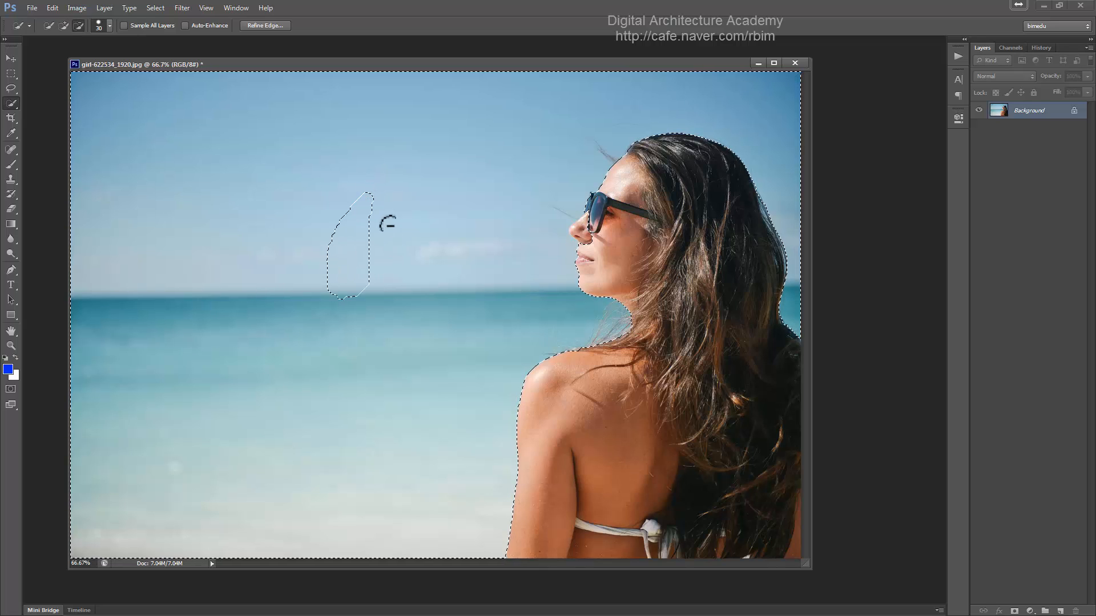
mouse_move(388, 224)
mouse_down()
mouse_move(478, 178)
mouse_move(523, 213)
mouse_move(475, 250)
mouse_up()
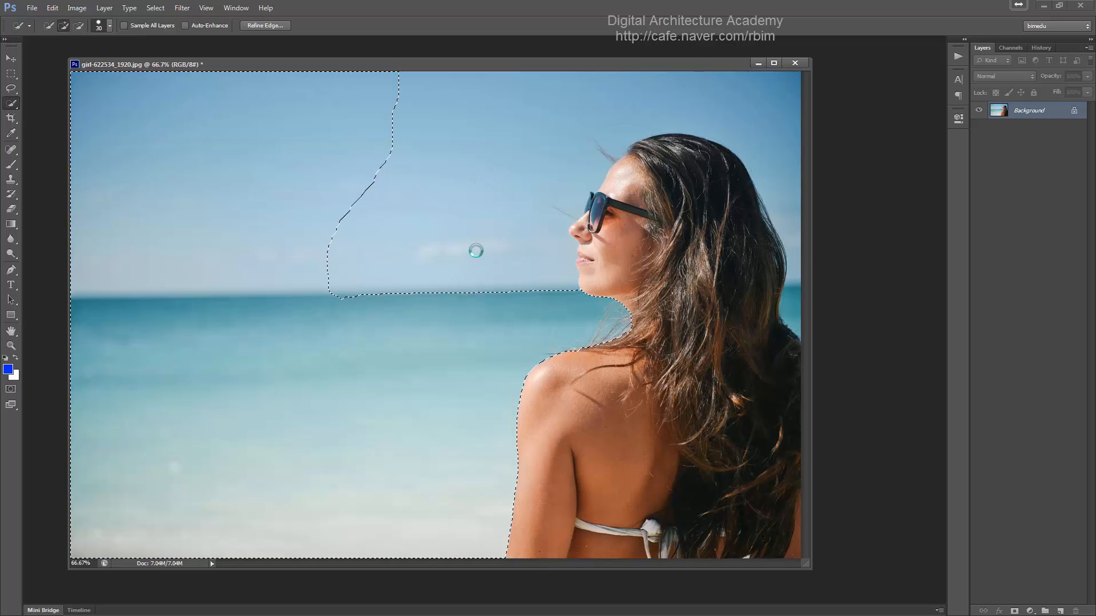
key(ctrl+d)
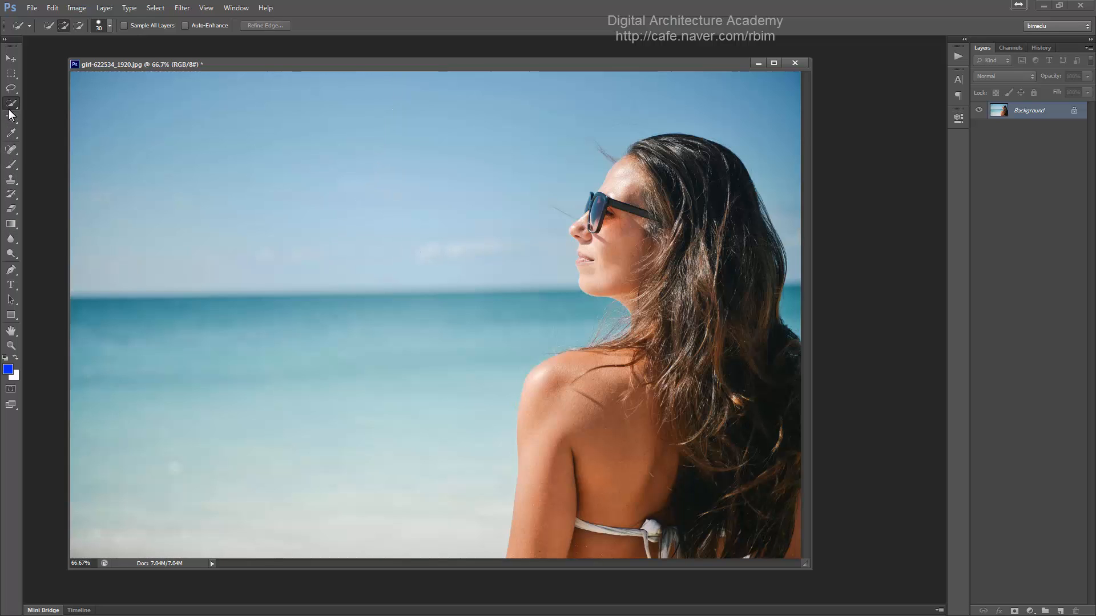
- Brush across the sea and sky to select the background, then subtract the nose area
mouse_move(185, 448)
mouse_down()
mouse_move(247, 377)
mouse_move(400, 362)
mouse_move(428, 455)
mouse_up()
drag(396, 154, 362, 127)
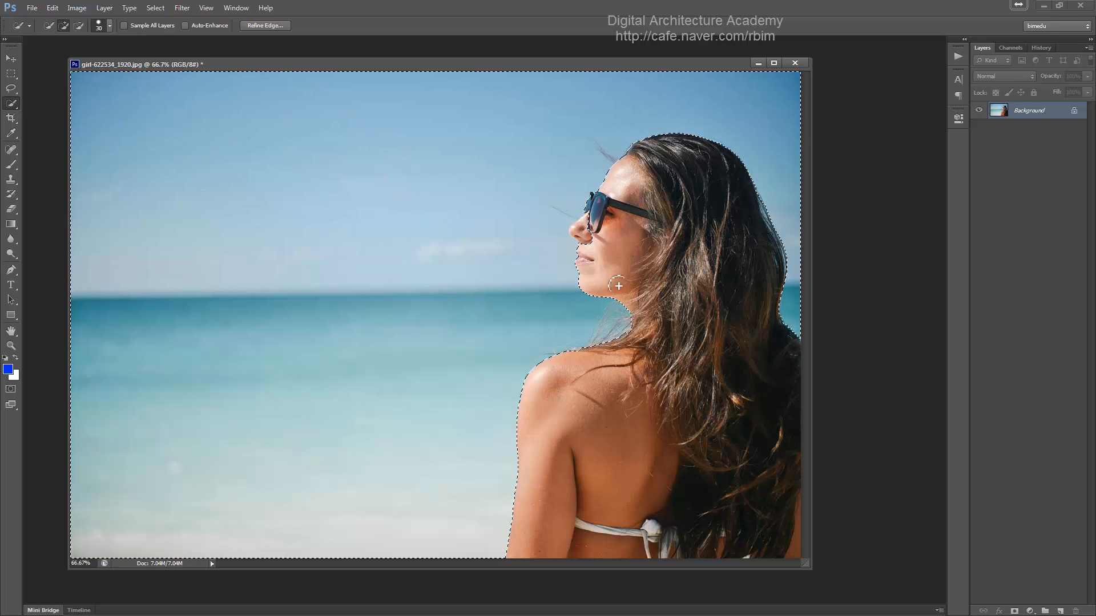
alt+click(582, 231)
- Deselect and set the Quick Selection Tool's mode to Add to selection
key(ctrl+d)
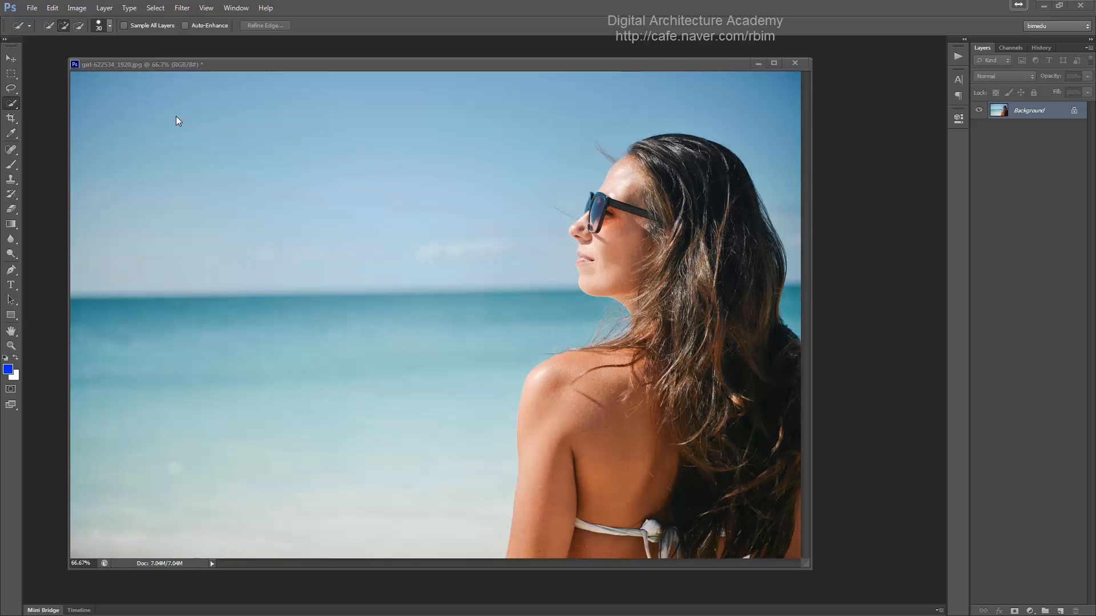
click(158, 64)
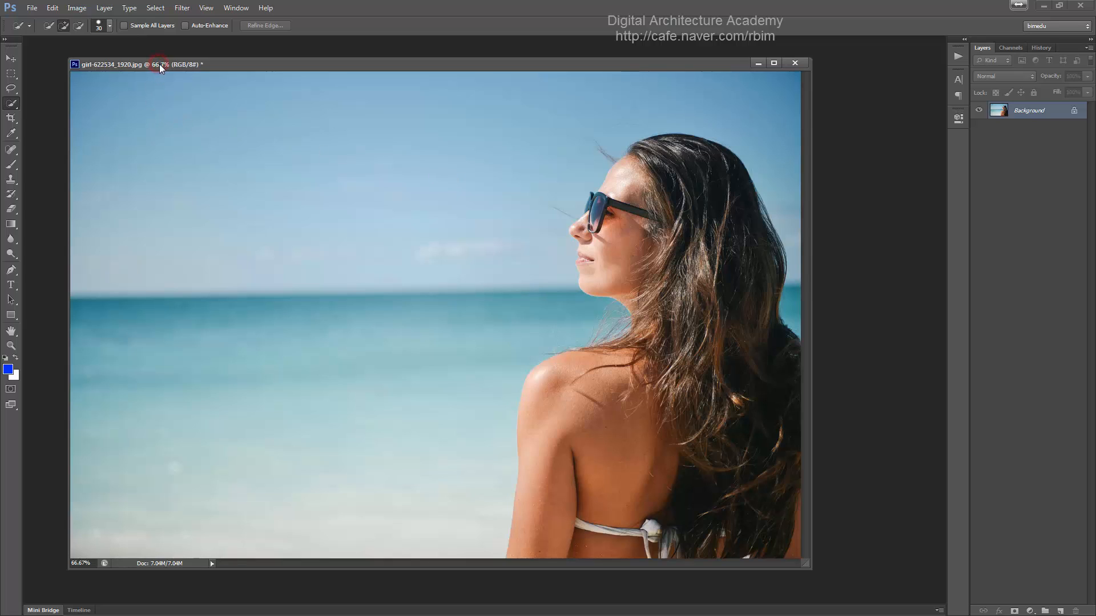
click(48, 25)
click(63, 26)
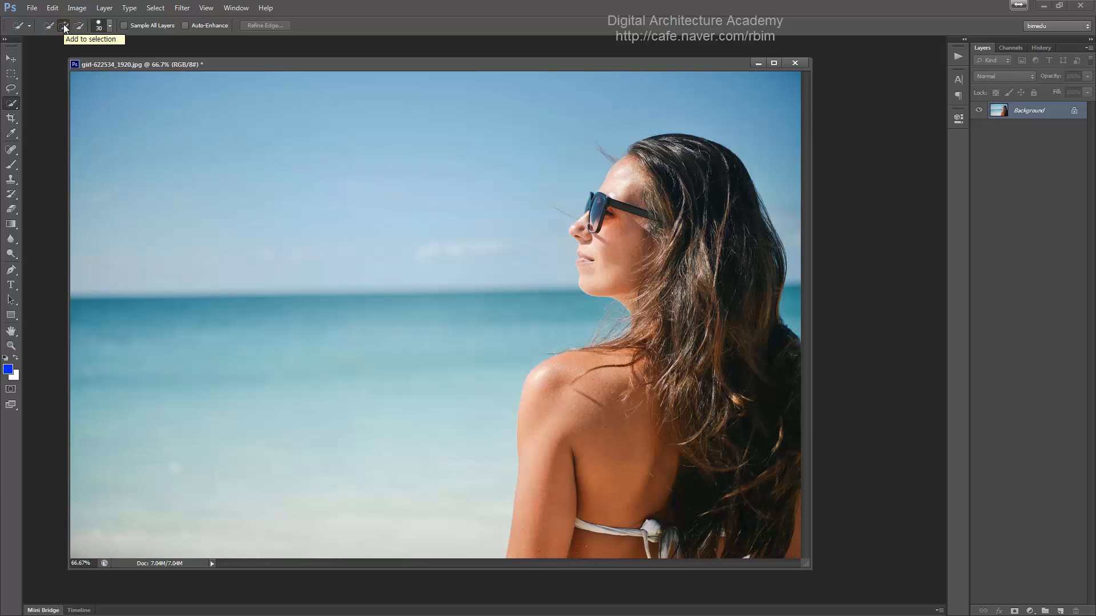
- Switch to the Magic Wand Tool and select a region of the sky with one click
click(12, 102)
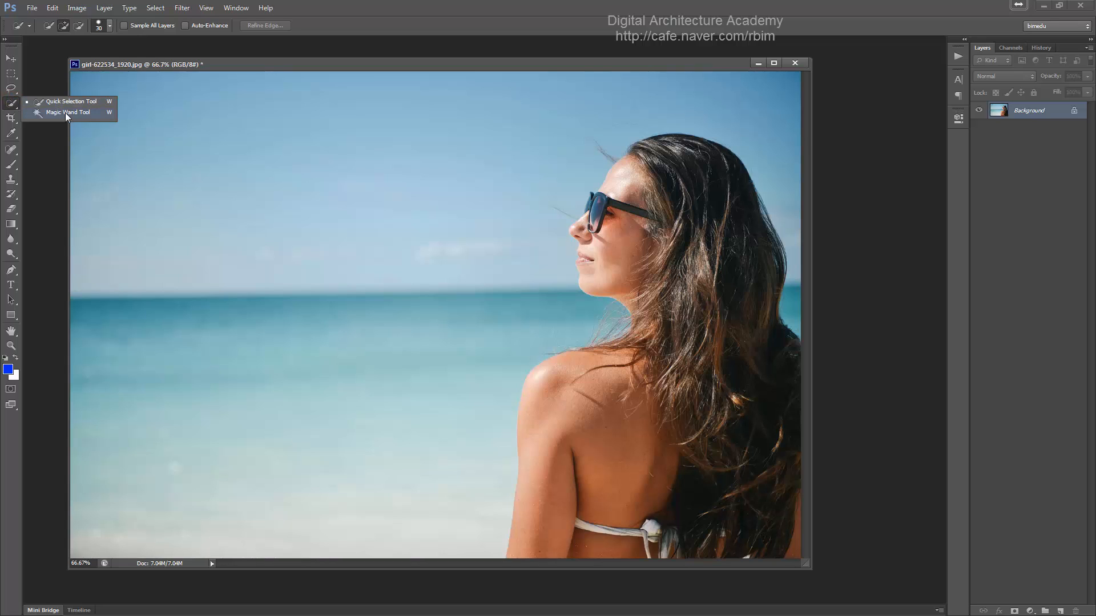
click(65, 112)
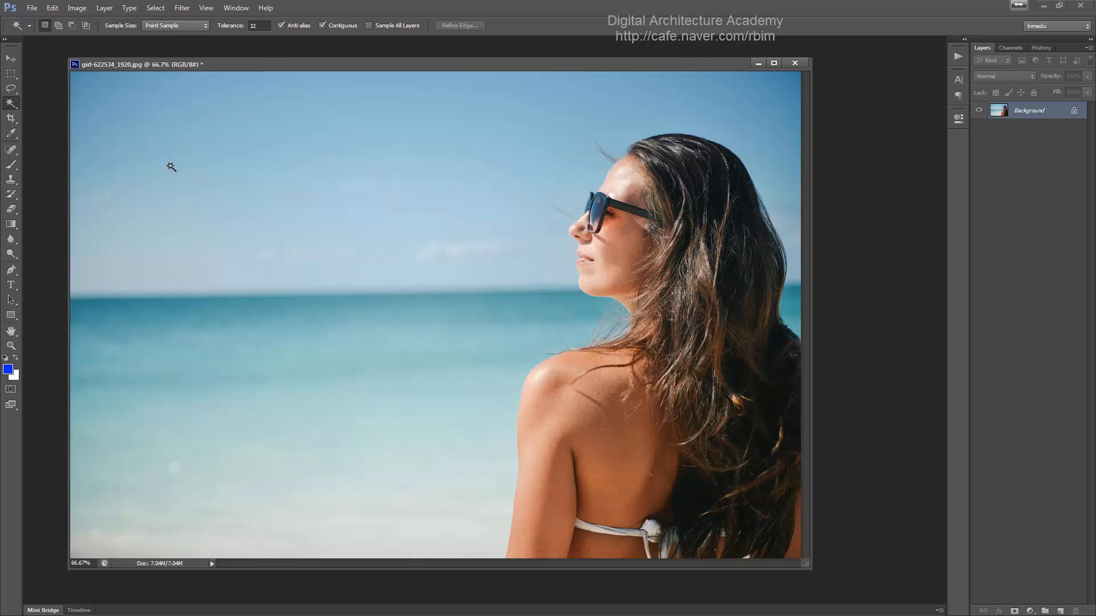
click(170, 165)
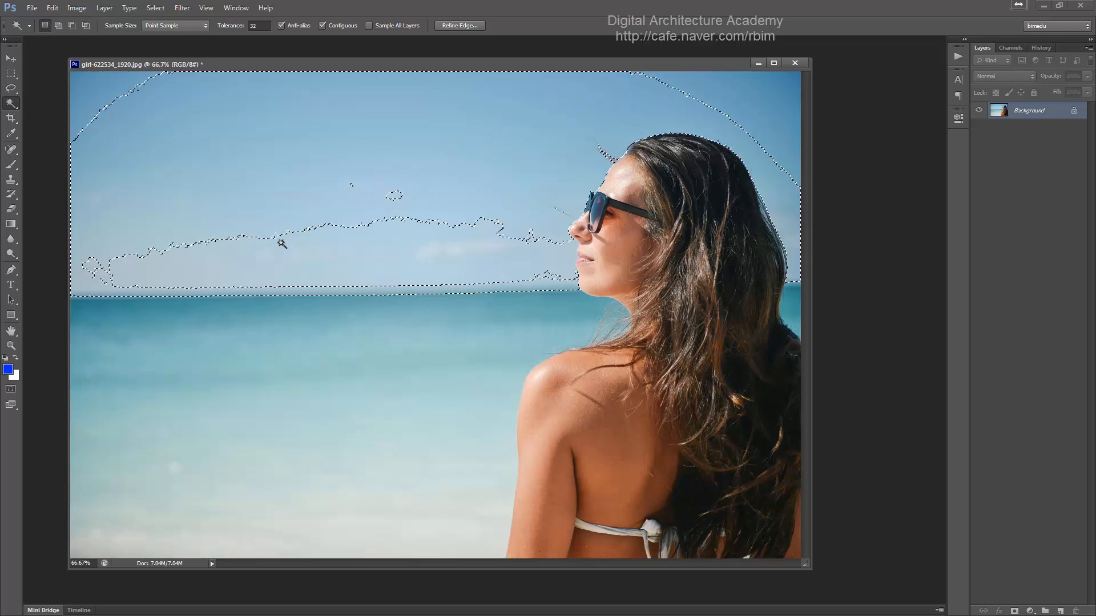
- Add the remaining sky regions to the Magic Wand selection
key(shift)
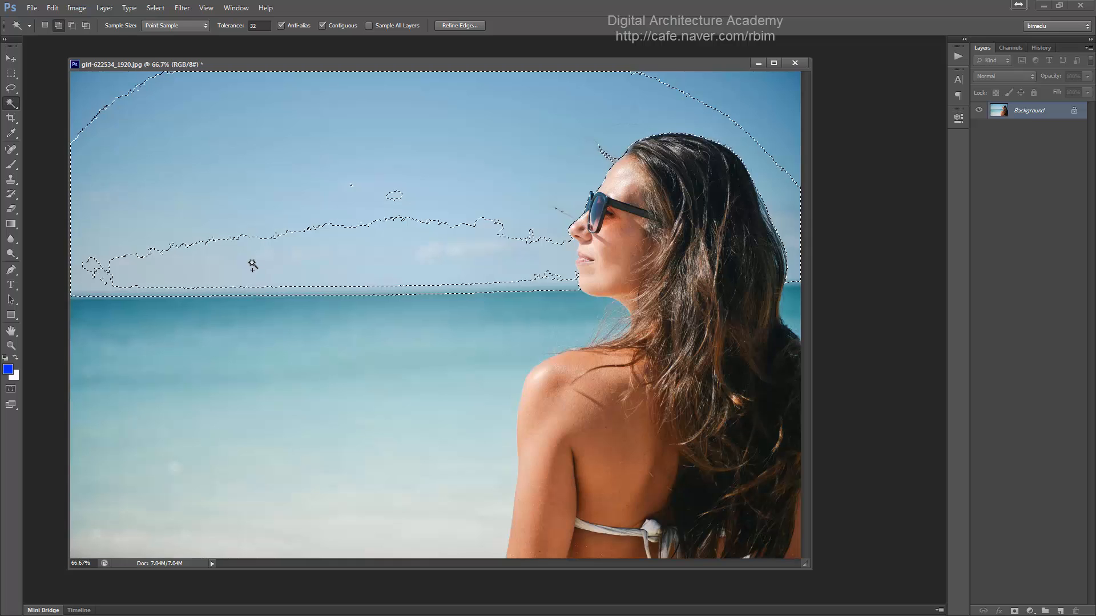
shift+click(260, 268)
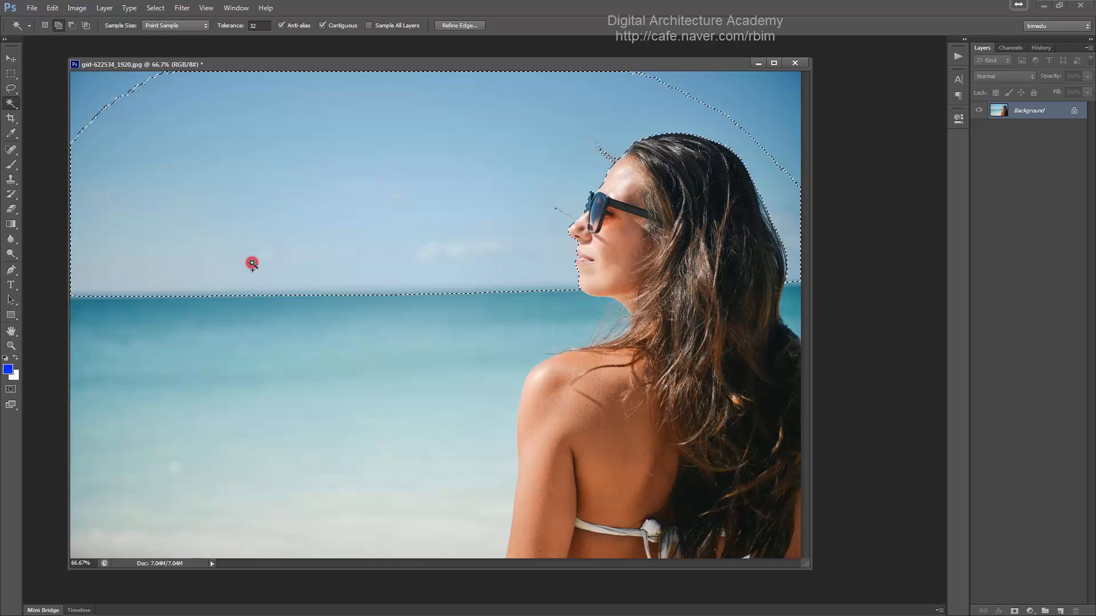
shift+click(105, 85)
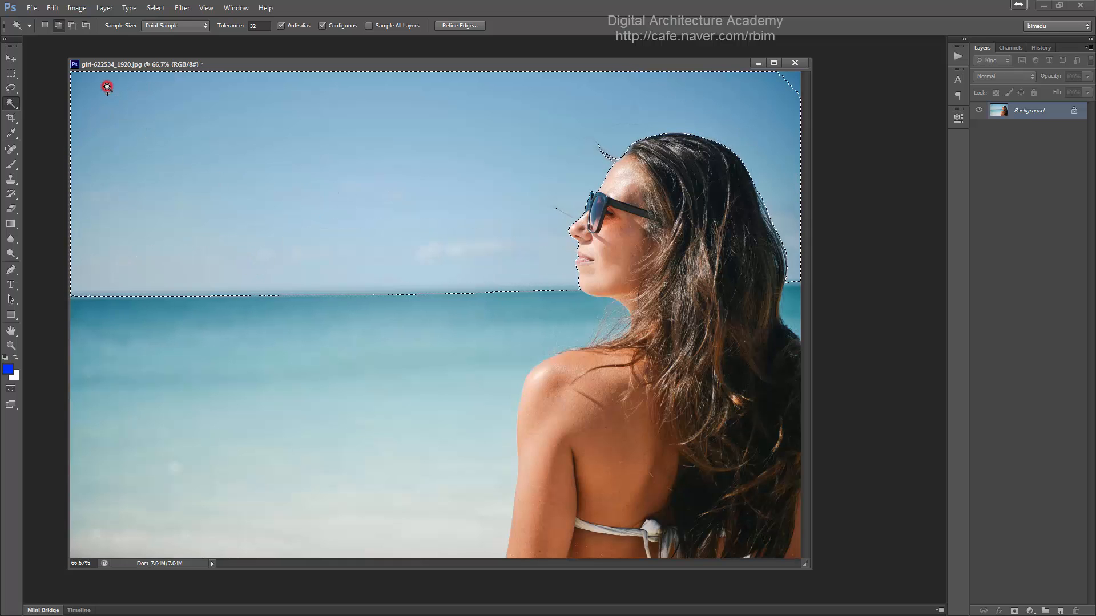
shift+click(794, 79)
- Add regions of the sea to the Magic Wand selection
shift+click(285, 307)
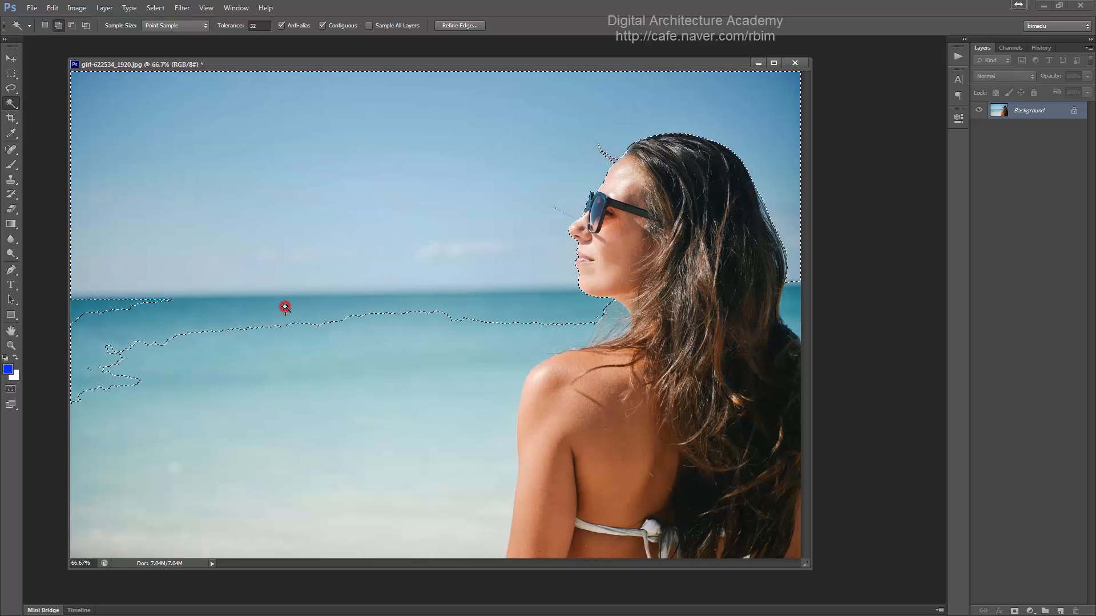
shift+click(225, 394)
shift+click(258, 483)
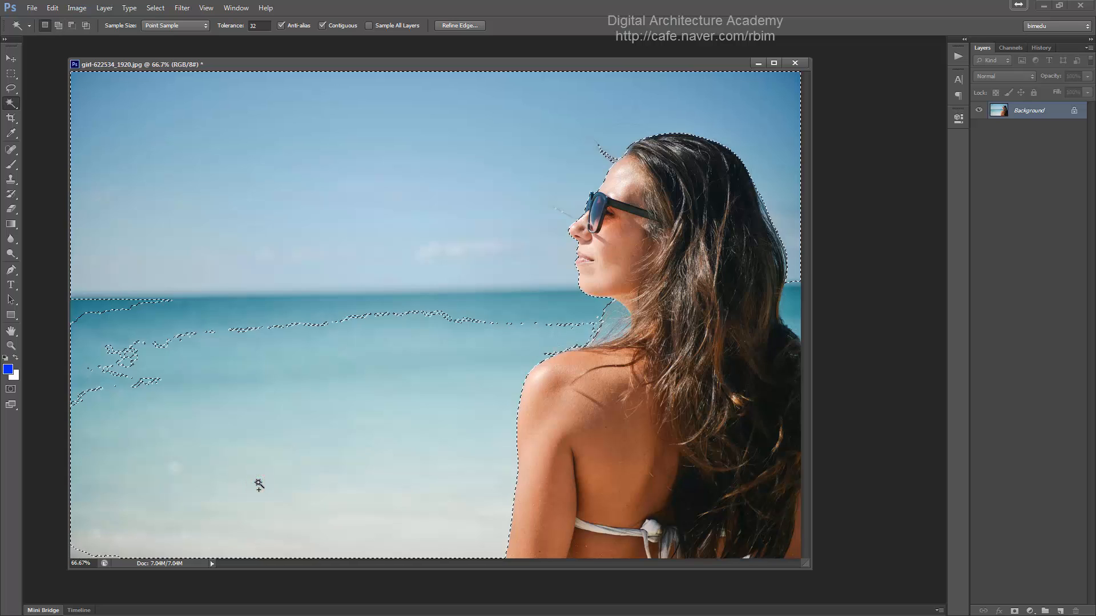
- Set the Magic Wand tolerance to 100 and select the whole sky and sea with a single click
key(ctrl+d)
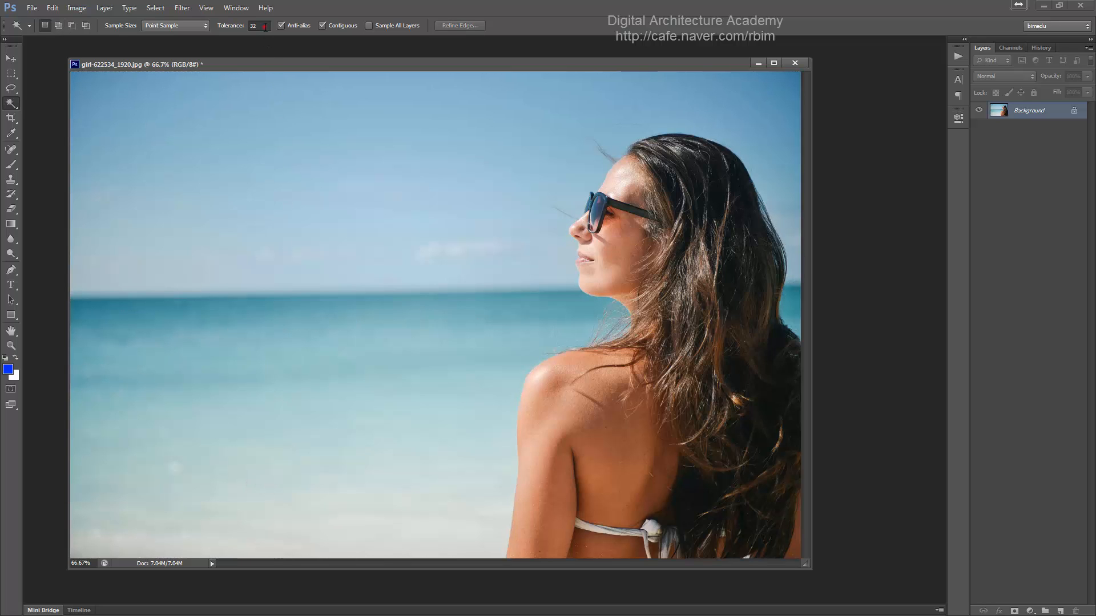
click(265, 26)
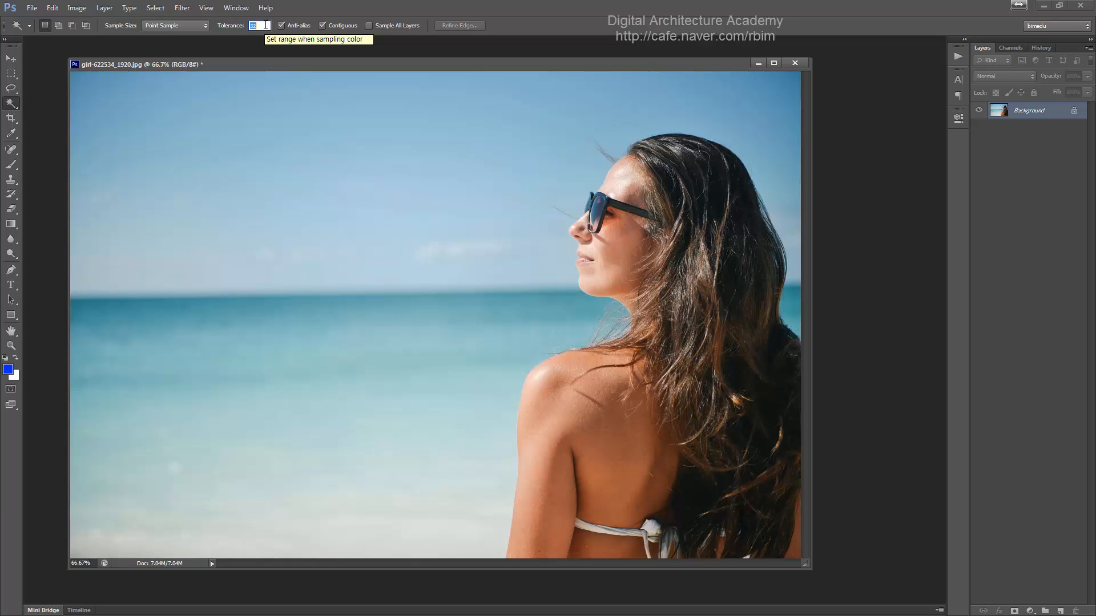
text(100)
key(Return)
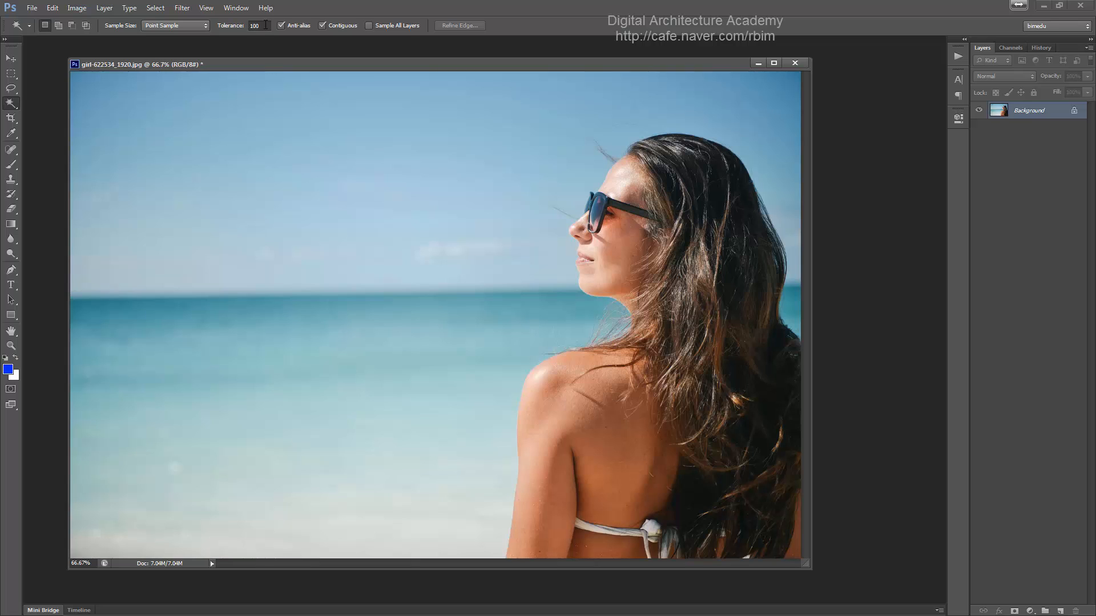
click(196, 113)
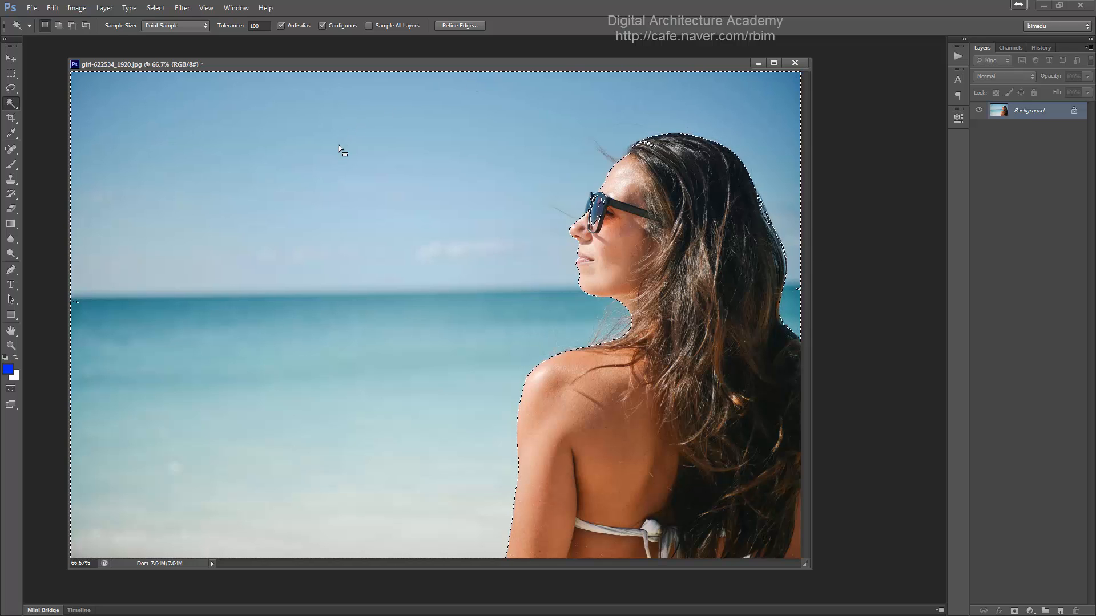
- Deselect and switch back to the Quick Selection Tool
key(ctrl+d)
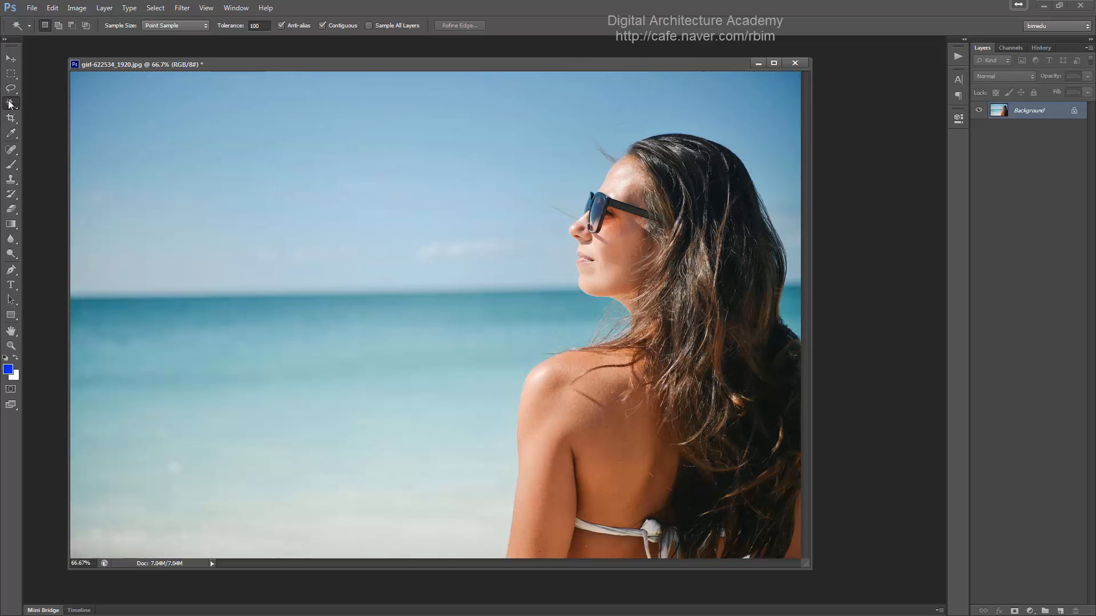
right_click(10, 102)
click(68, 102)
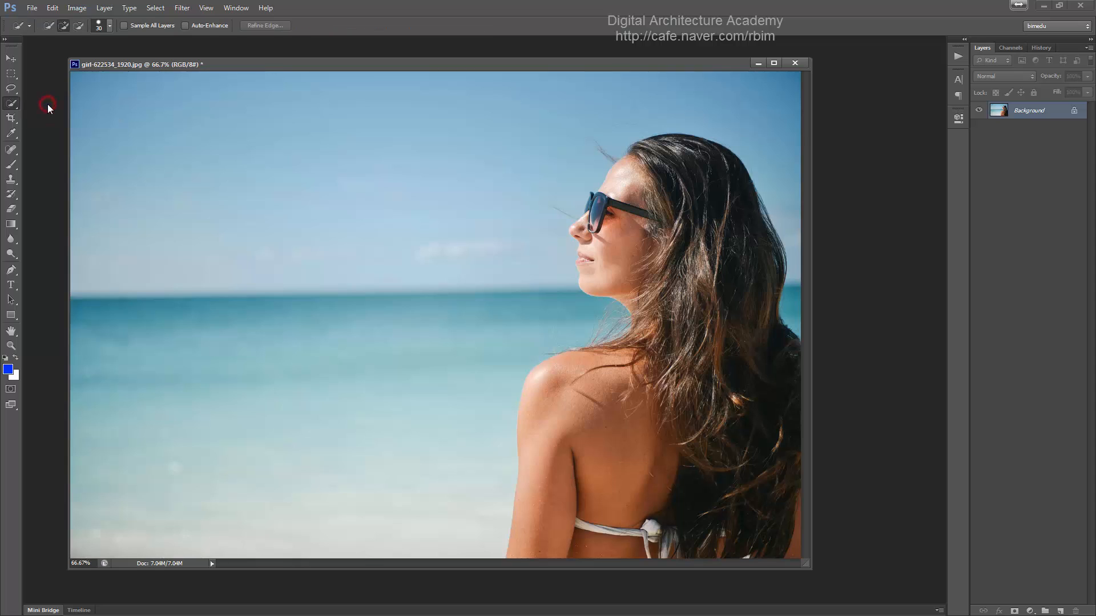